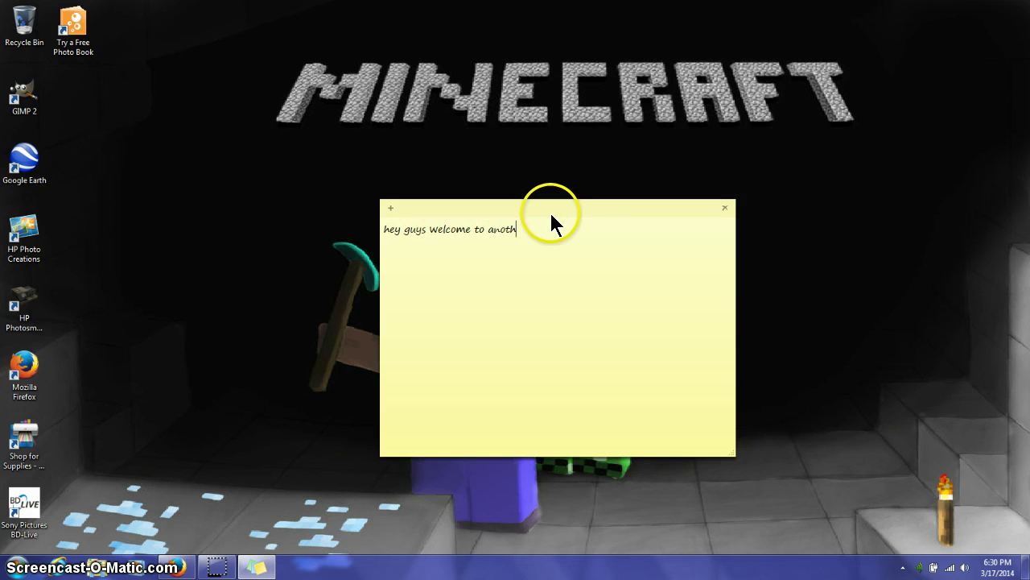
# Finish the sticky note greeting that welcomes viewers to another video and announces drawing a wolf head "(on gimp)"
pyautogui.write('ideo! ')
pyautogui.write('its')
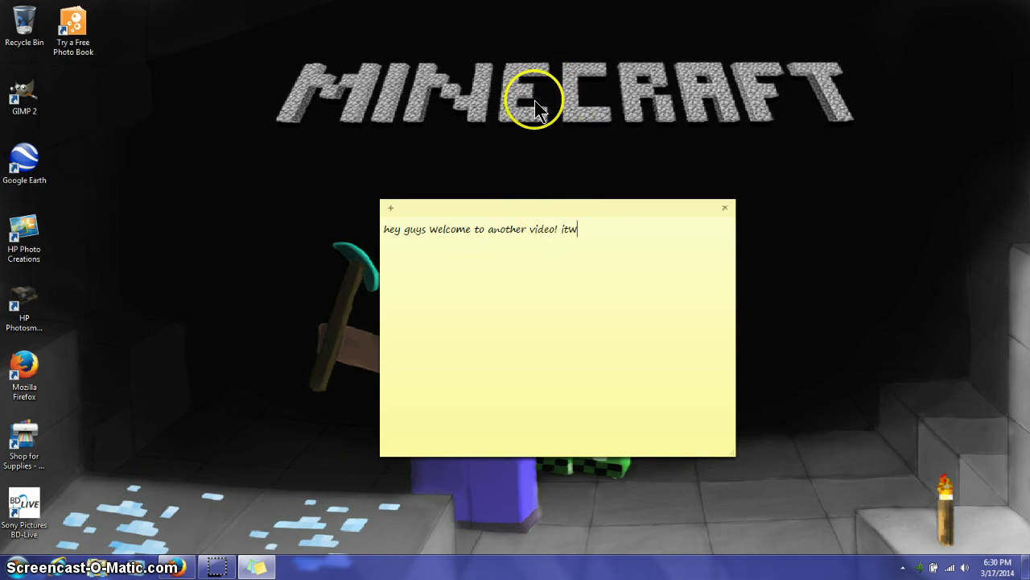
pyautogui.press('BackSpace')
pyautogui.write('s me rarestglitch here and today we')
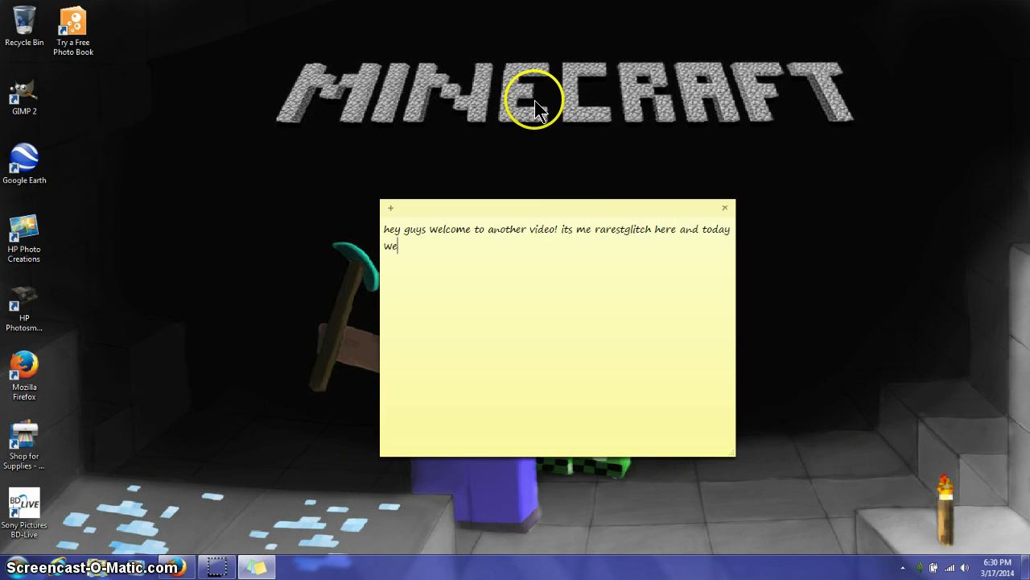
pyautogui.write('re going to be ')
pyautogui.write('drawi')
pyautogui.write('ng')
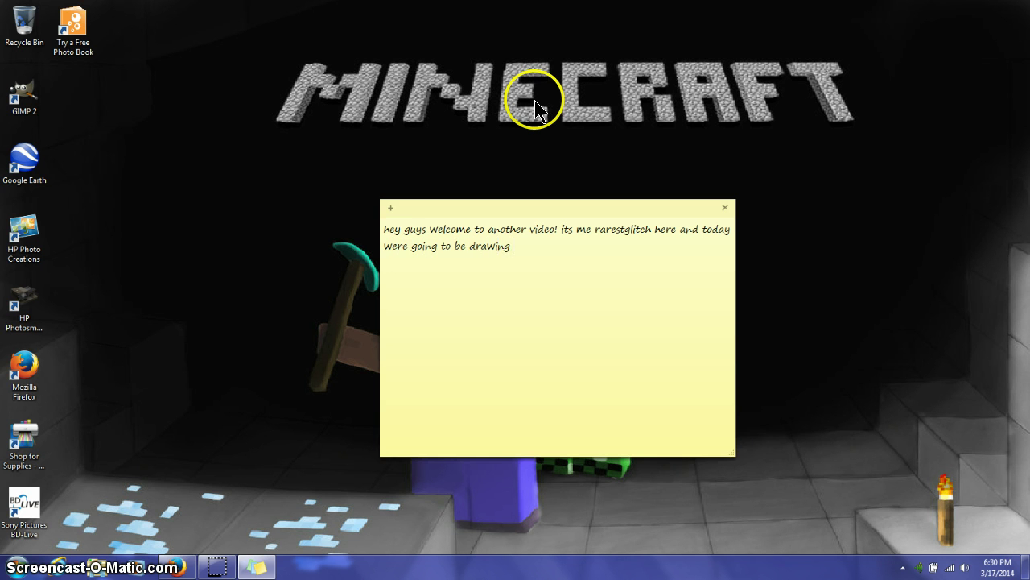
pyautogui.write(' a Wolf head!!!! (on gimp')
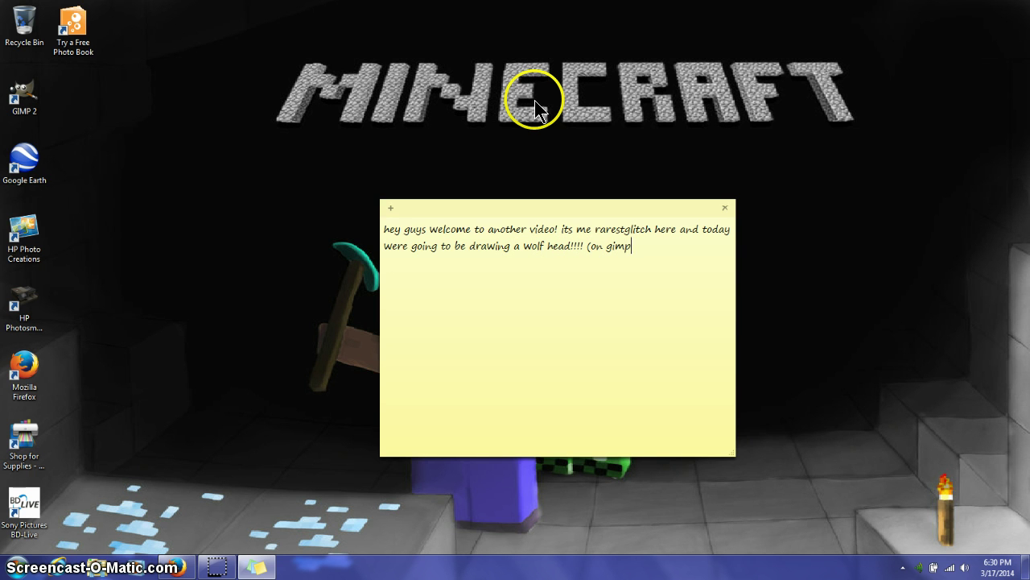
pyautogui.write(')')
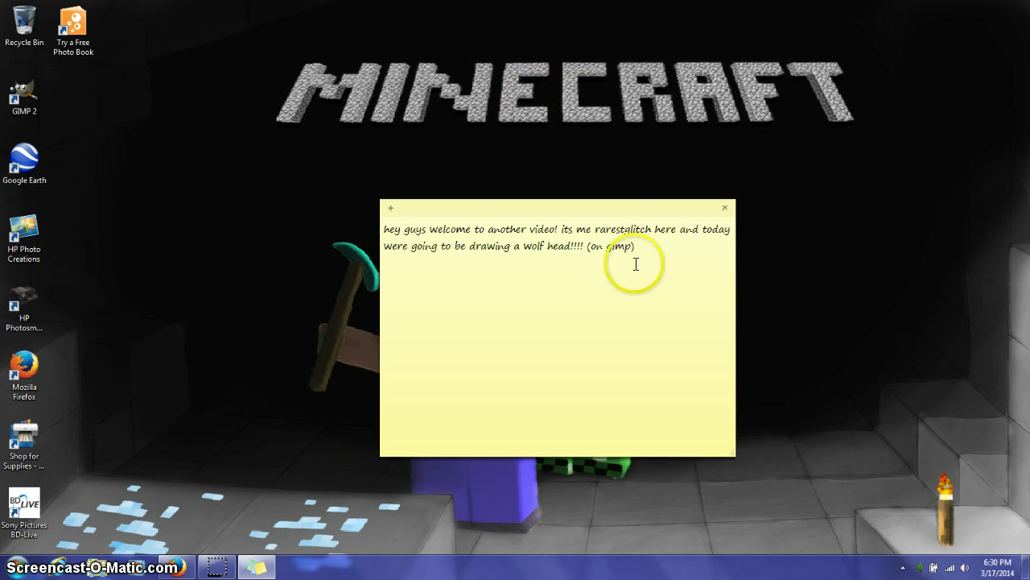
# Replace the sticky note's text with "and yes this is my computer :3"
pyautogui.moveTo(634, 263); pyautogui.dragTo(334, 224)
pyautogui.press('BackSpace')
pyautogui.write('and yes ti')
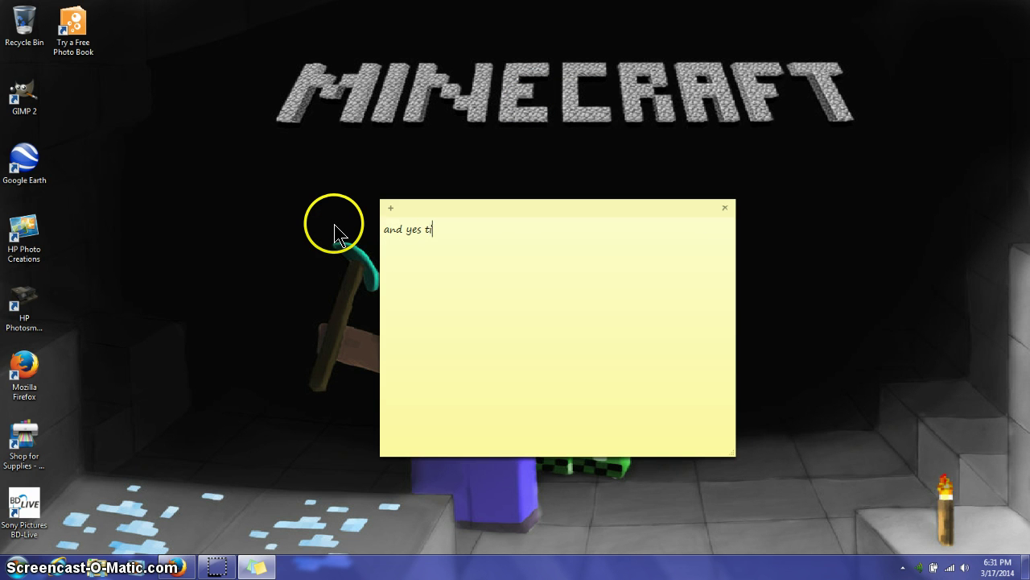
pyautogui.press('BackSpace')
pyautogui.write('his is my computer :3')
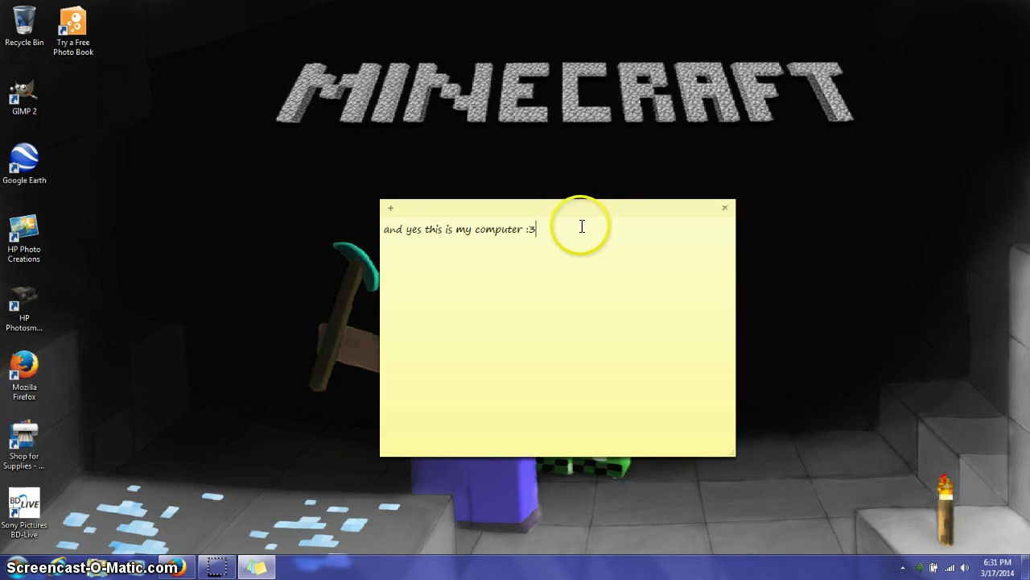
# Launch GIMP from the desktop and delete the sticky note
pyautogui.moveTo(585, 223); pyautogui.dragTo(166, 241)
pyautogui.press('BackSpace')
pyautogui.click(318, 295)
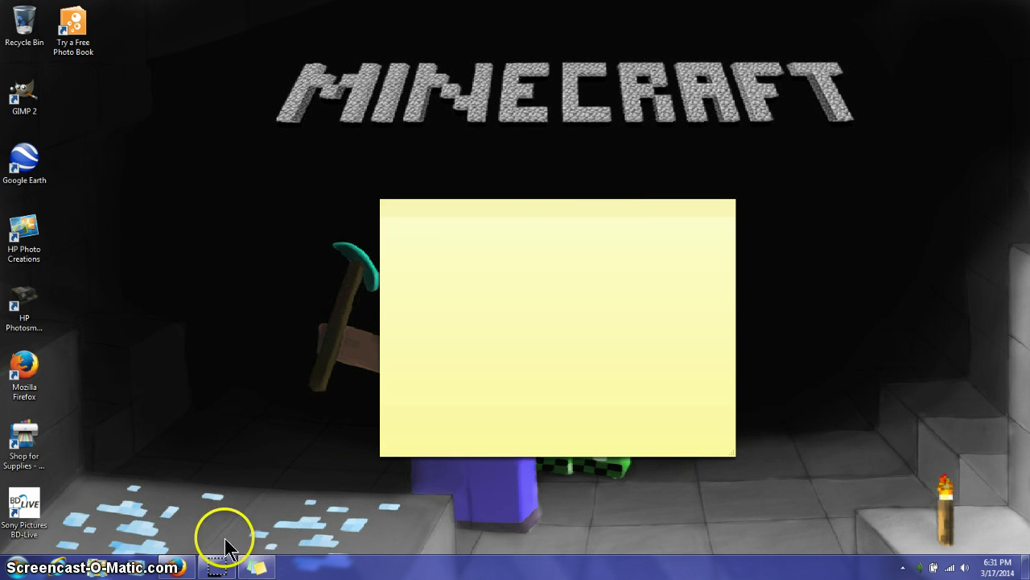
pyautogui.click(36, 93)
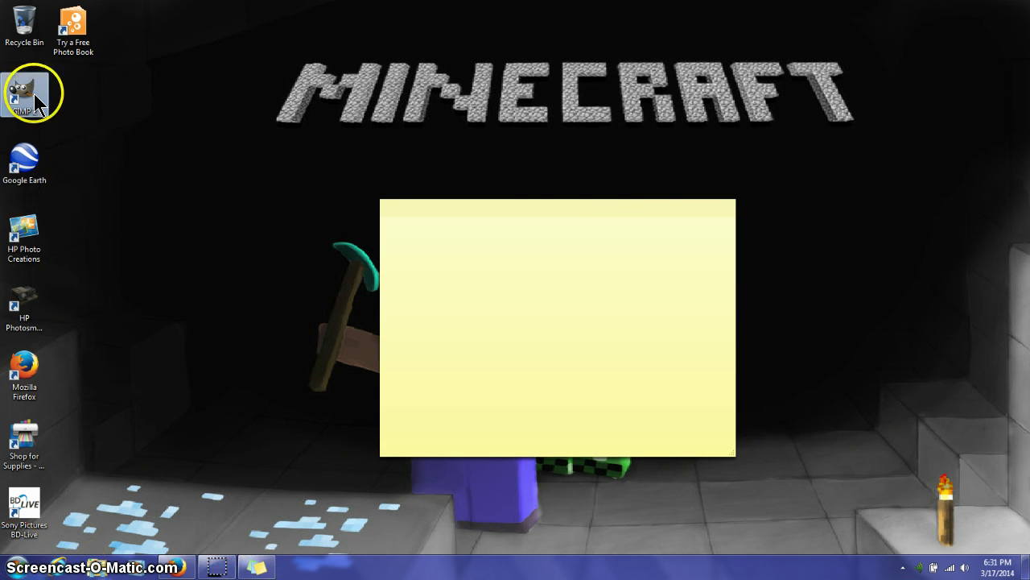
pyautogui.click(725, 209)
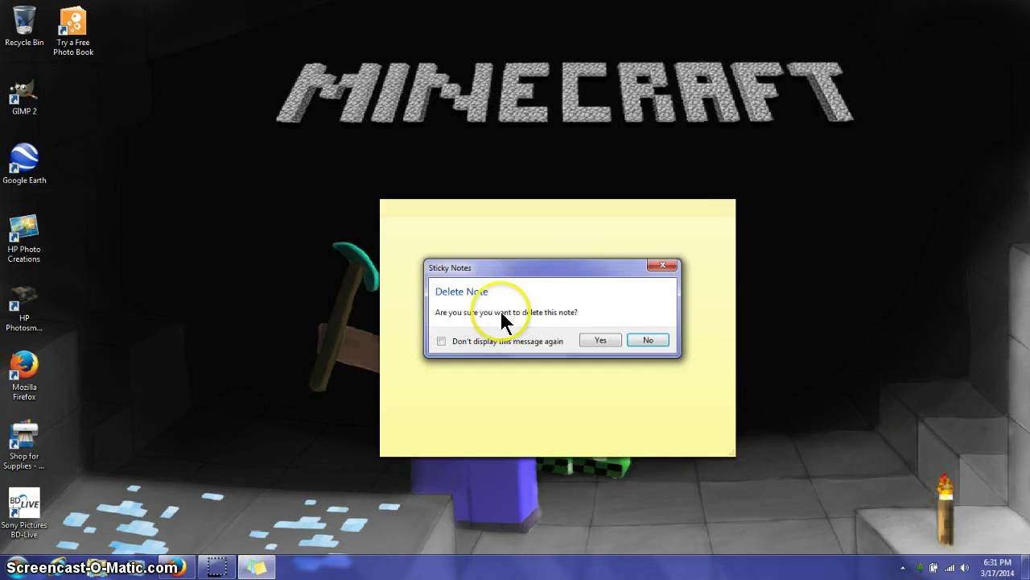
pyautogui.click(603, 341)
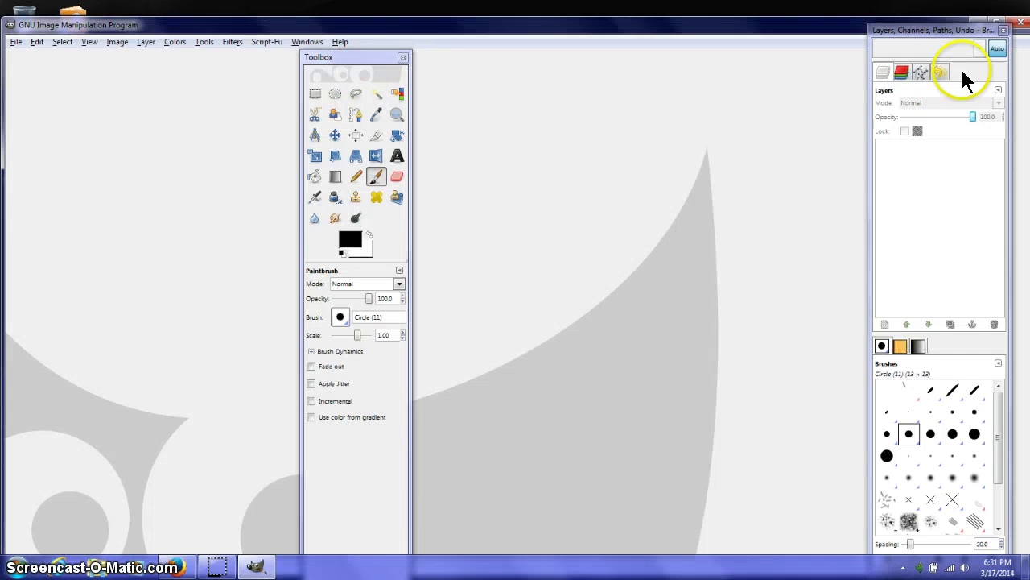
# Maximize the GIMP image window and move the Layers dock and the Toolbox outward to clear the canvas area
pyautogui.click(999, 23)
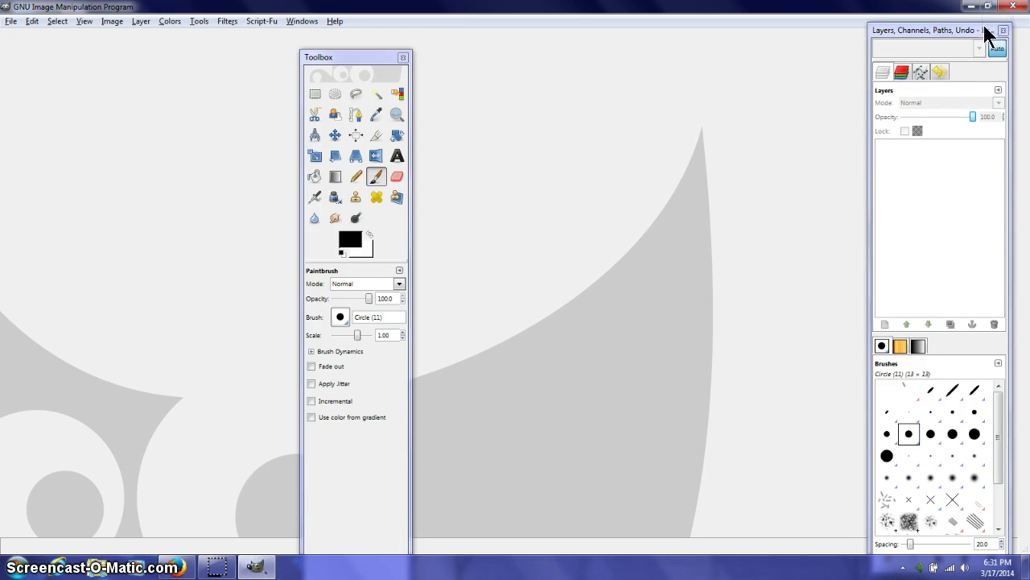
pyautogui.moveTo(984, 30); pyautogui.dragTo(996, 43)
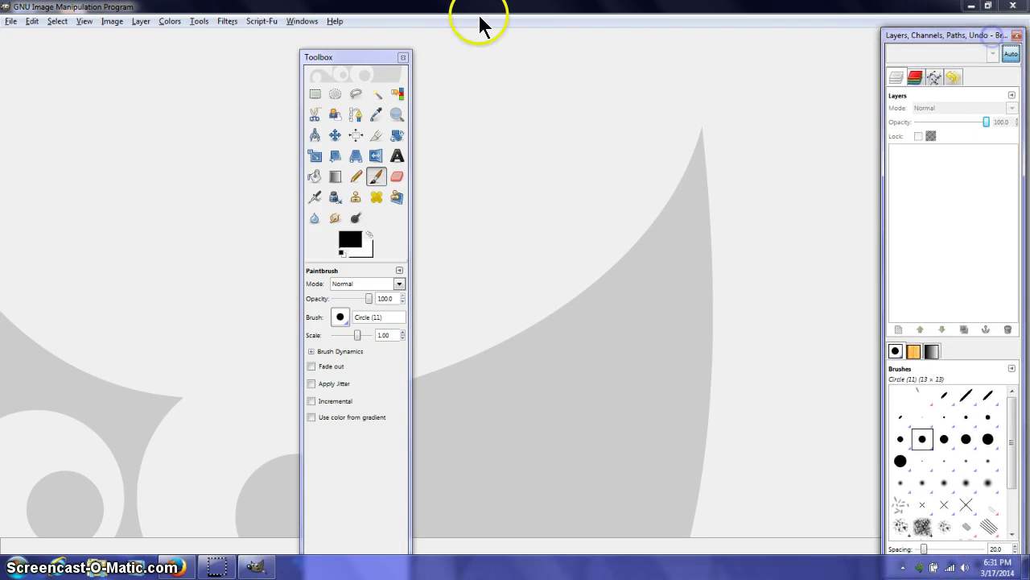
pyautogui.moveTo(337, 61); pyautogui.dragTo(44, 46)
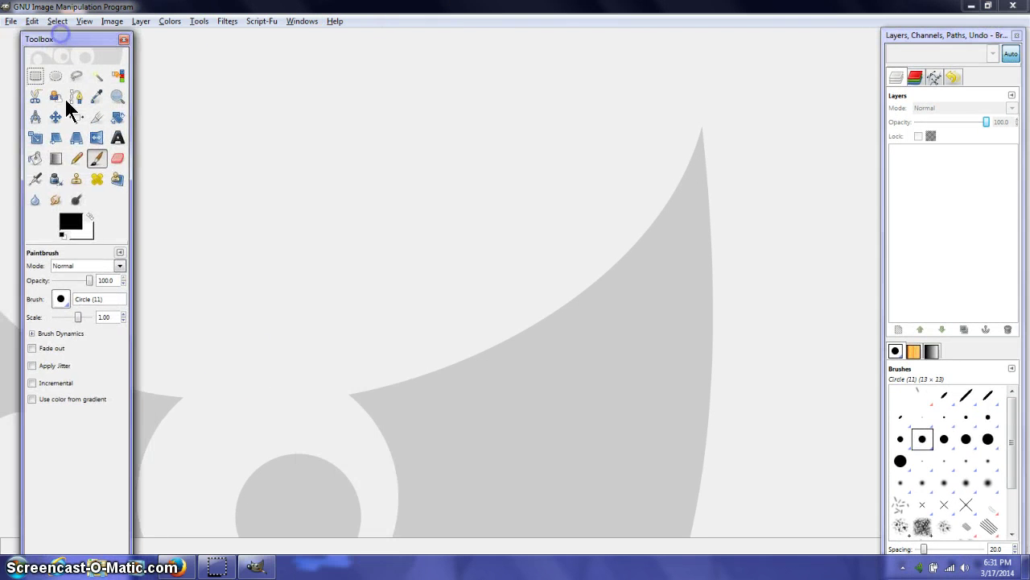
# Create a new image 2000 pixels wide and 2000 pixels high
pyautogui.click(10, 22)
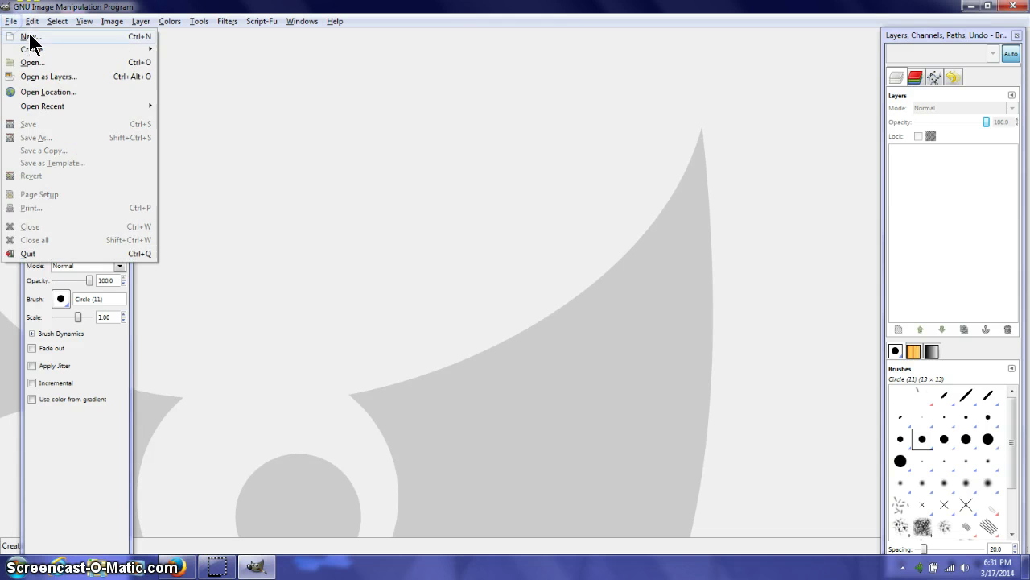
pyautogui.click(32, 32)
pyautogui.write('2')
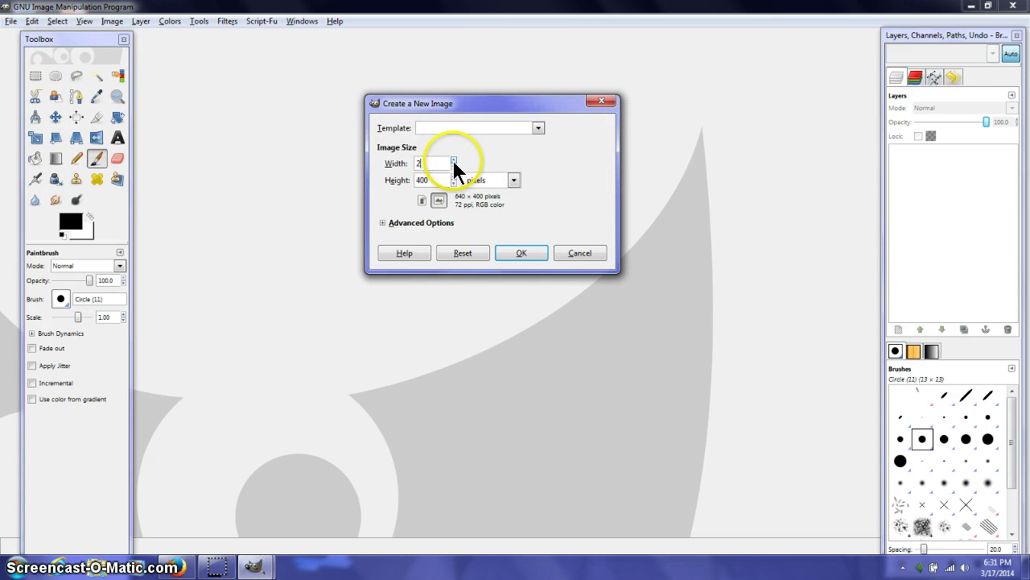
pyautogui.write('000')
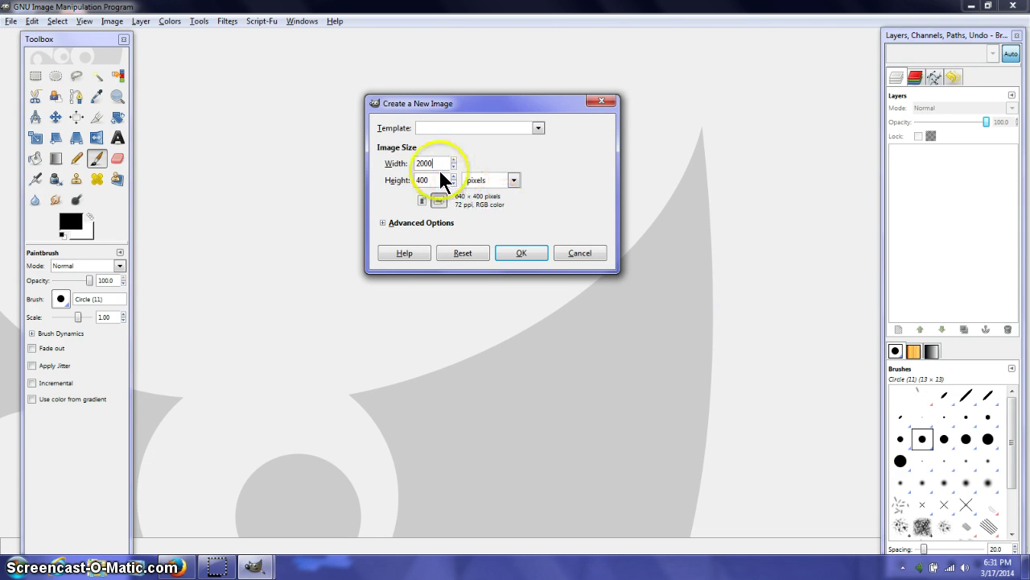
pyautogui.click(435, 178)
pyautogui.press('BackSpace')
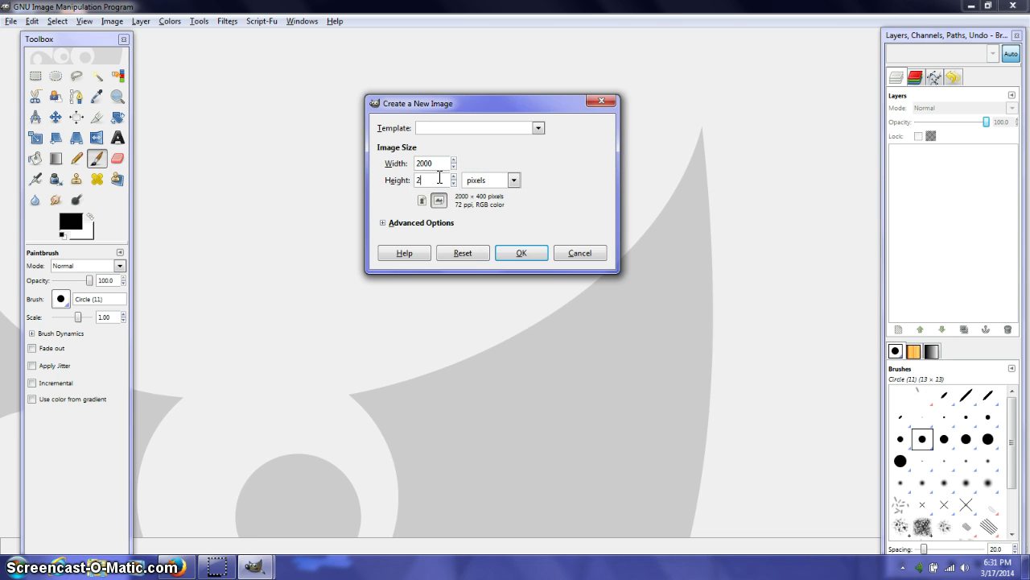
pyautogui.press('Return')
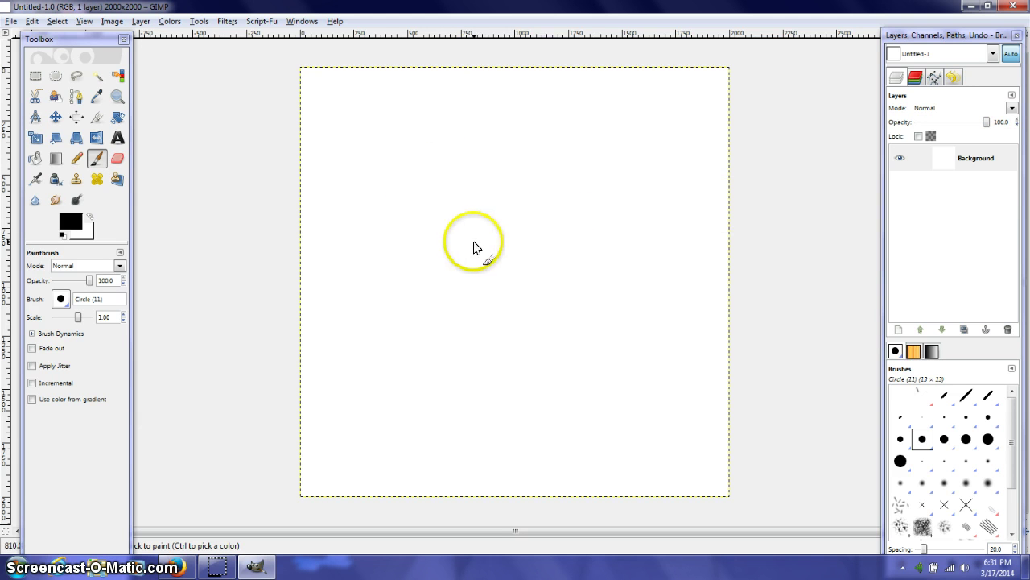
# Paint the wolf head's side-view outline in black, with a muzzle, nostril, mouth line and rounded back of the head
pyautogui.click(435, 256)
pyautogui.moveTo(377, 285)
pyautogui.mouseDown()
pyautogui.moveTo(432, 301)
pyautogui.moveTo(378, 281)
pyautogui.moveTo(394, 295)
pyautogui.mouseUp()
pyautogui.click(394, 270)
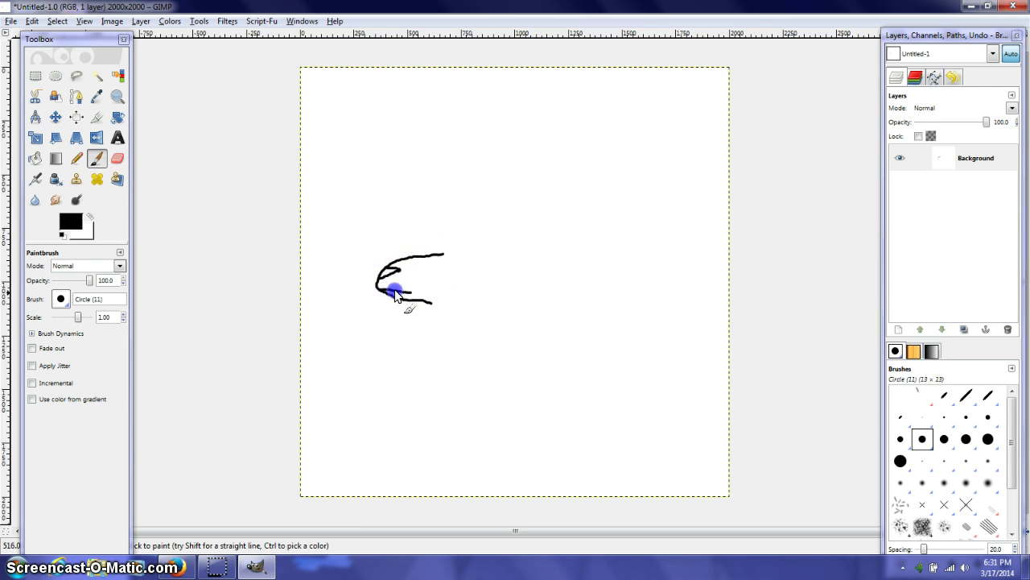
pyautogui.moveTo(445, 255)
pyautogui.mouseDown()
pyautogui.moveTo(504, 246)
pyautogui.moveTo(550, 288)
pyautogui.moveTo(545, 314)
pyautogui.moveTo(532, 321)
pyautogui.moveTo(466, 327)
pyautogui.moveTo(430, 298)
pyautogui.mouseUp()
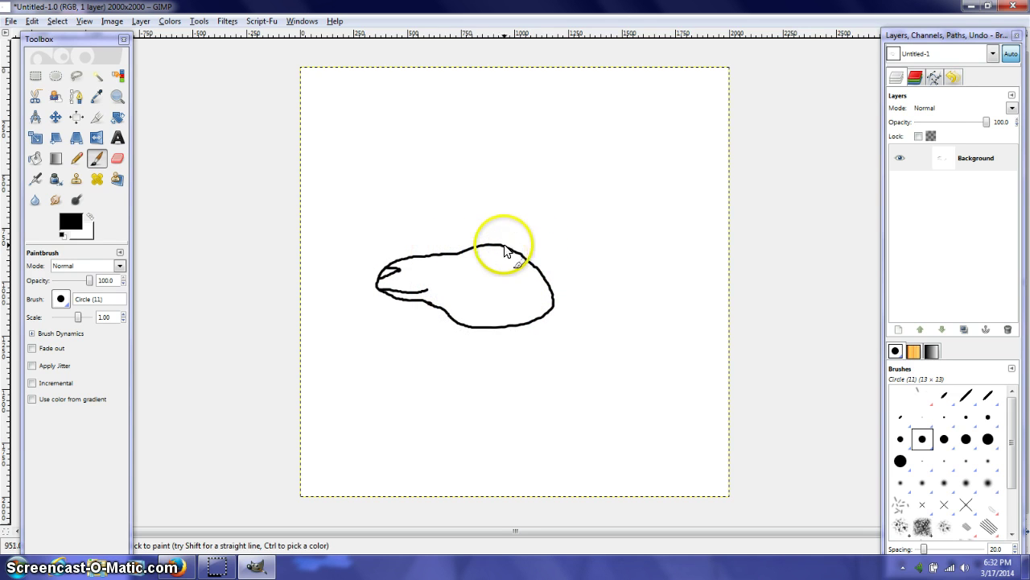
# Paint two long pointed ears on the upper back of the wolf's head
pyautogui.moveTo(524, 230)
pyautogui.mouseDown()
pyautogui.moveTo(549, 206)
pyautogui.moveTo(537, 238)
pyautogui.moveTo(563, 218)
pyautogui.moveTo(546, 278)
pyautogui.moveTo(545, 230)
pyautogui.moveTo(537, 240)
pyautogui.mouseUp()
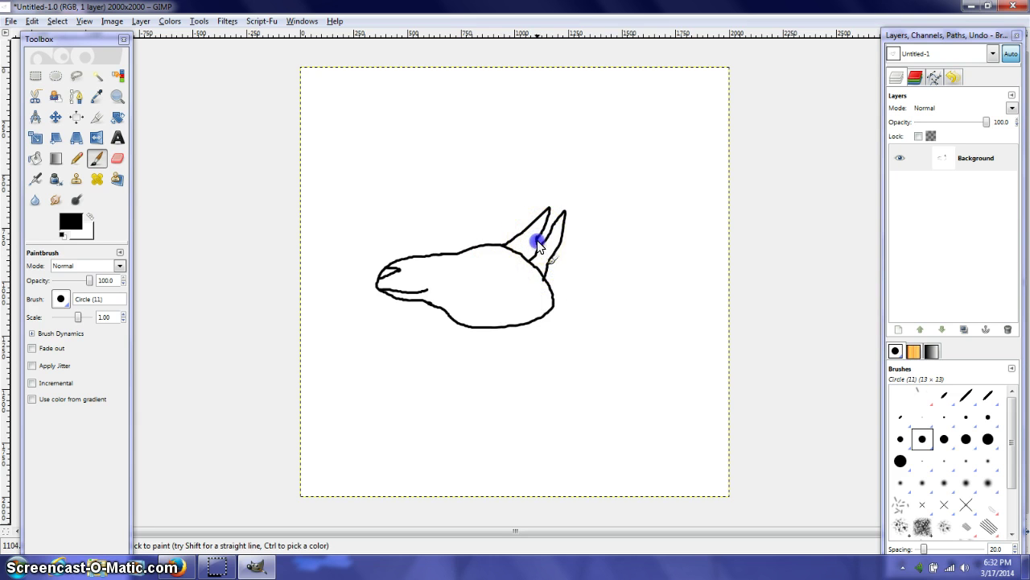
pyautogui.hotkey('ctrl', 'z')
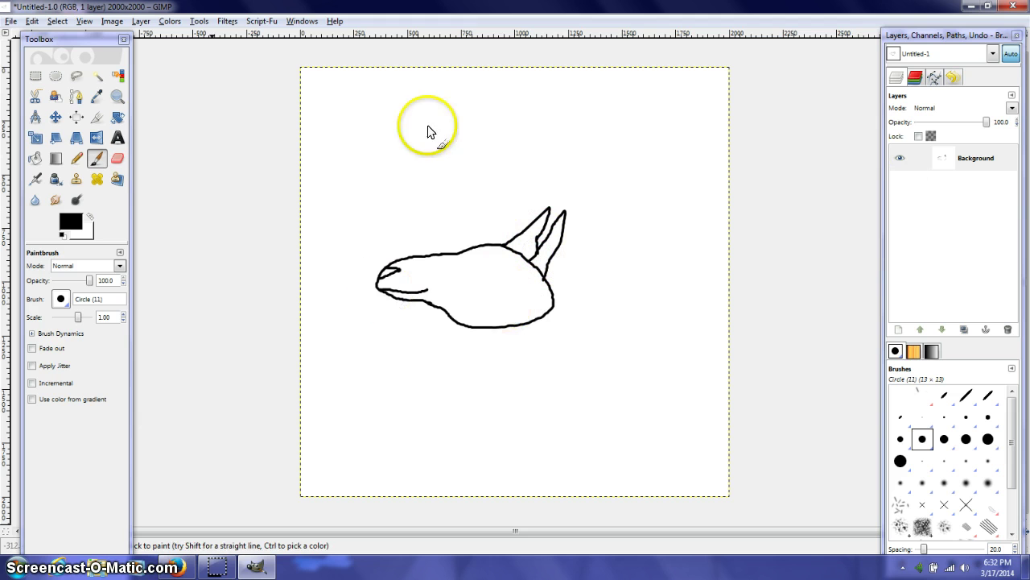
# Erase both ears with the Eraser, using the Circle (19) brush enlarged to scale 10.00
pyautogui.click(117, 158)
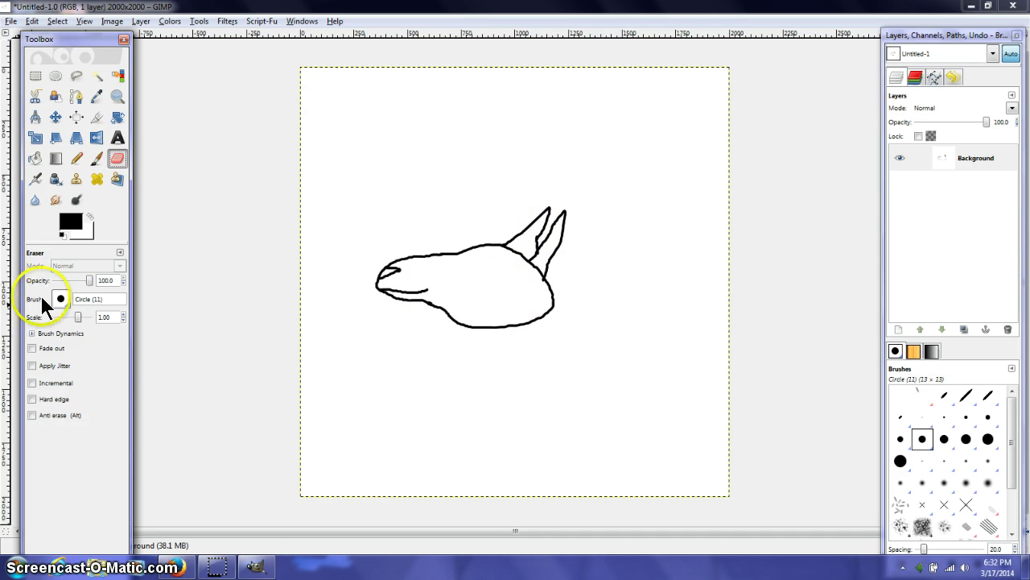
pyautogui.click(62, 300)
pyautogui.click(107, 358)
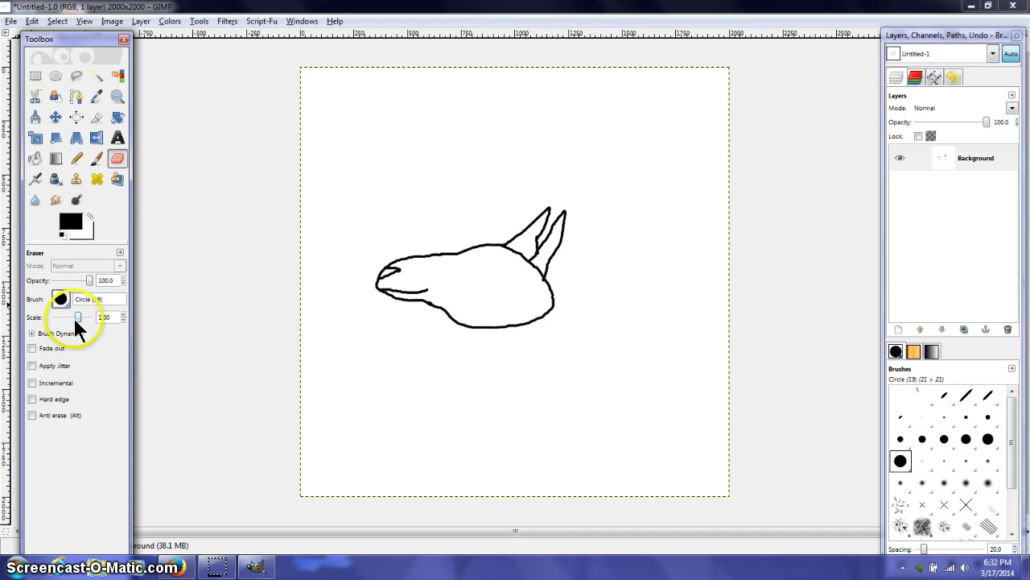
pyautogui.moveTo(77, 319); pyautogui.dragTo(82, 319)
pyautogui.moveTo(547, 207)
pyautogui.mouseDown()
pyautogui.moveTo(574, 216)
pyautogui.moveTo(530, 206)
pyautogui.moveTo(500, 228)
pyautogui.moveTo(561, 232)
pyautogui.mouseUp()
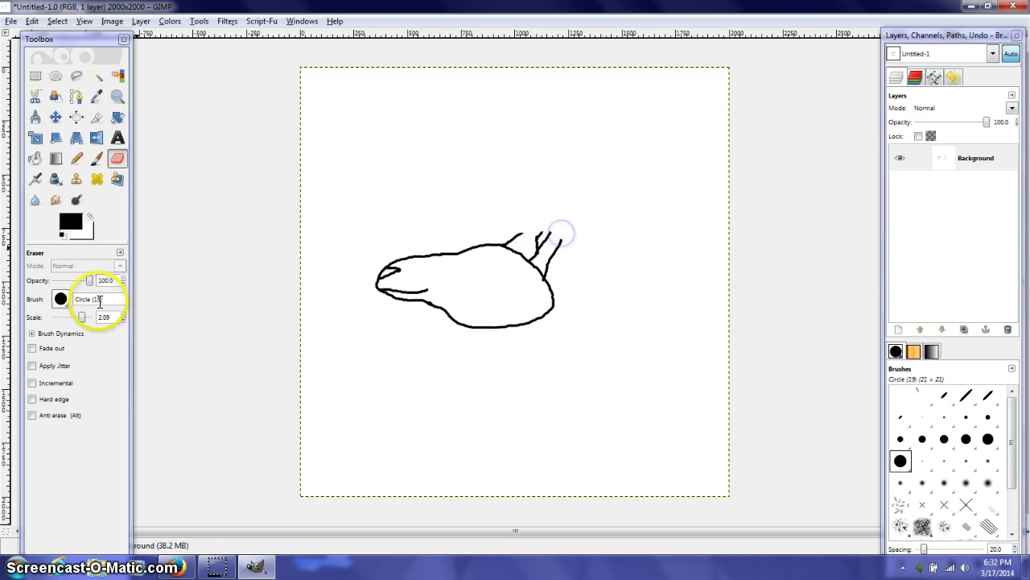
pyautogui.moveTo(82, 316); pyautogui.dragTo(129, 314)
pyautogui.click(555, 259)
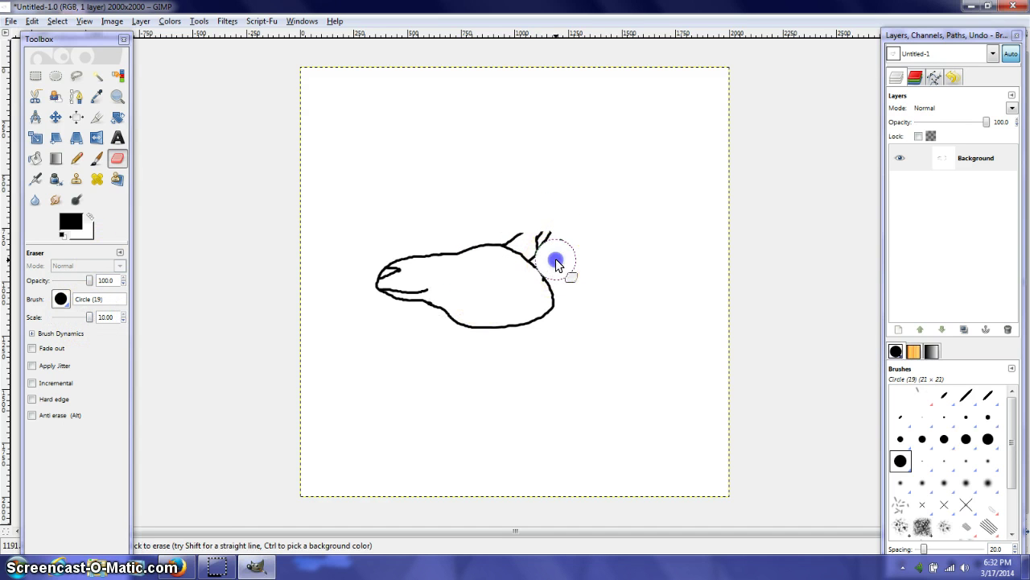
pyautogui.moveTo(555, 259); pyautogui.dragTo(523, 233)
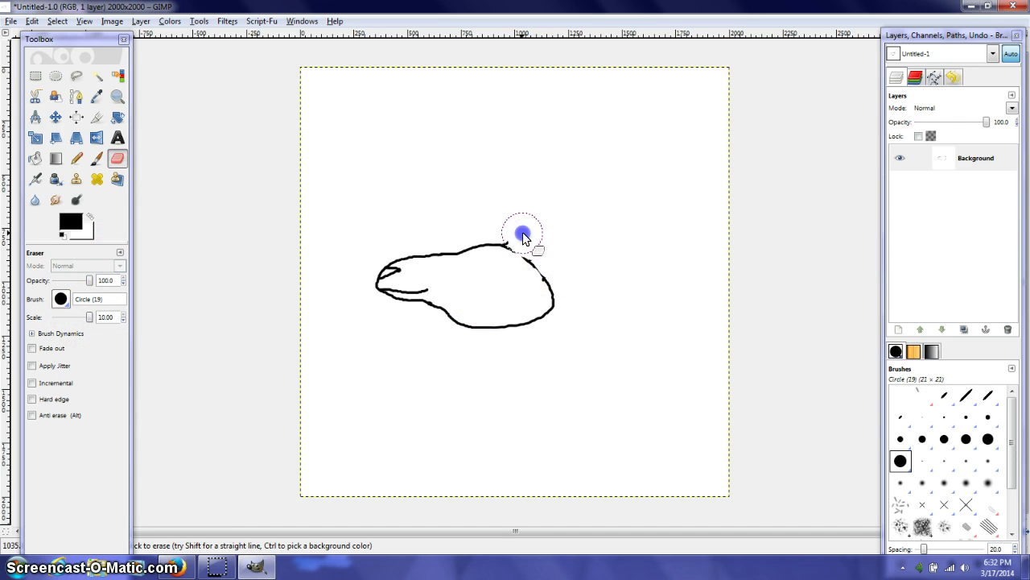
# Repaint the gap in the head outline and two shorter pointed ears with the Paintbrush and the Circle (13) brush
pyautogui.click(97, 158)
pyautogui.click(61, 299)
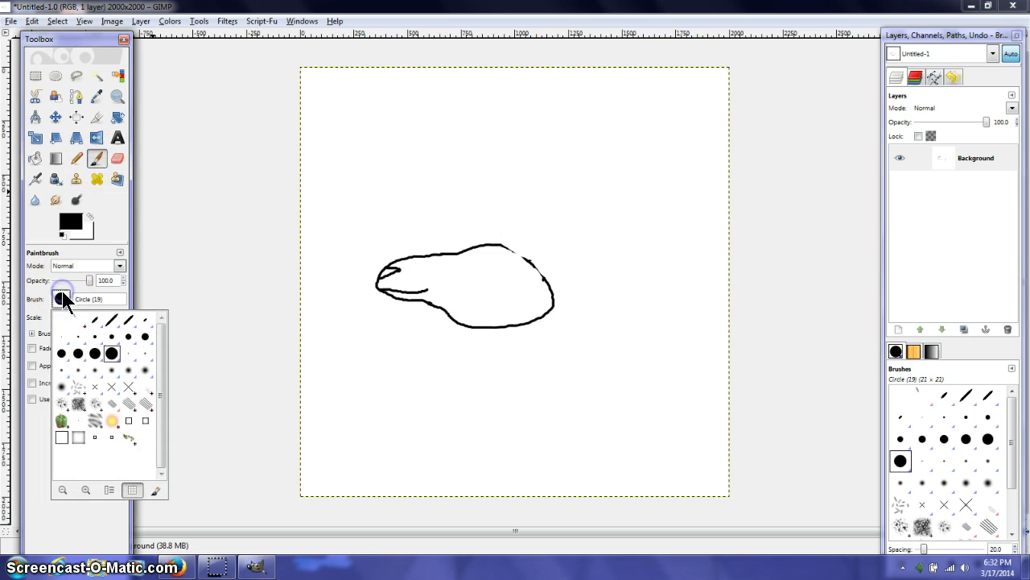
pyautogui.click(61, 353)
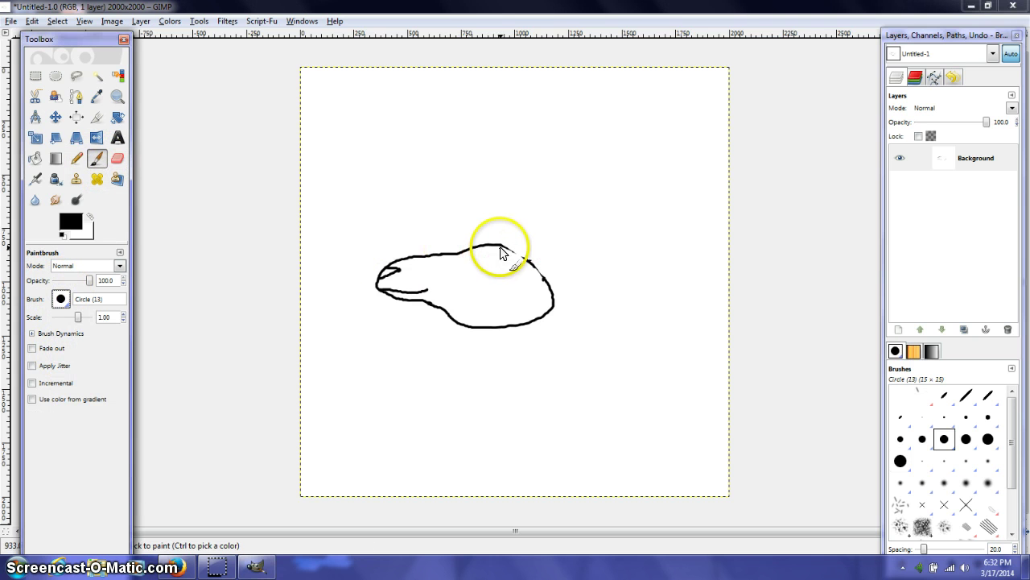
pyautogui.moveTo(501, 247)
pyautogui.mouseDown()
pyautogui.moveTo(547, 288)
pyautogui.moveTo(527, 249)
pyautogui.moveTo(553, 235)
pyautogui.moveTo(547, 266)
pyautogui.moveTo(533, 276)
pyautogui.moveTo(550, 251)
pyautogui.mouseUp()
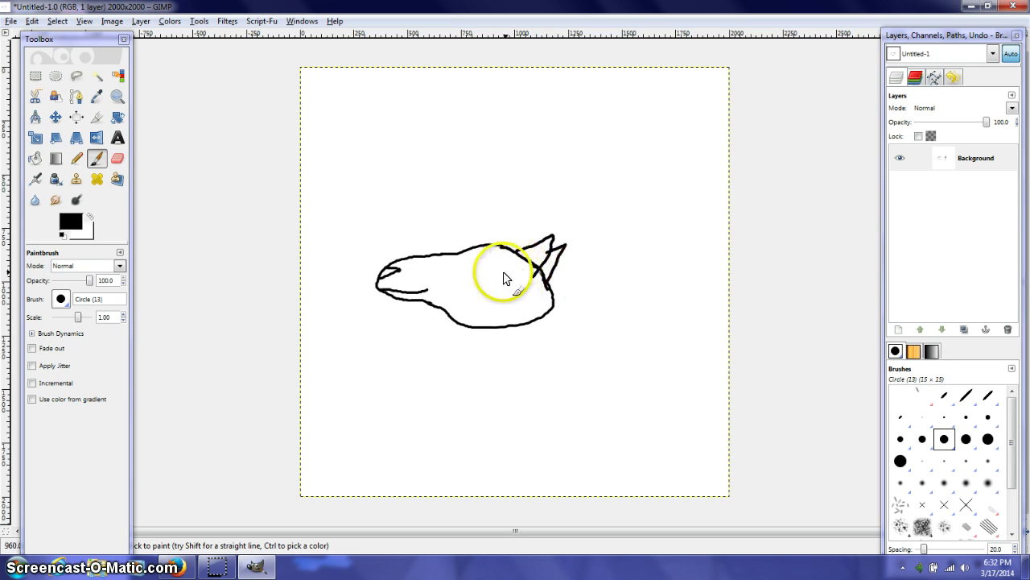
# Paint a slanted eye with a pupil inside the head, just in front of the ears
pyautogui.moveTo(483, 261)
pyautogui.mouseDown()
pyautogui.moveTo(523, 281)
pyautogui.moveTo(485, 264)
pyautogui.moveTo(490, 279)
pyautogui.moveTo(521, 287)
pyautogui.moveTo(495, 273)
pyautogui.mouseUp()
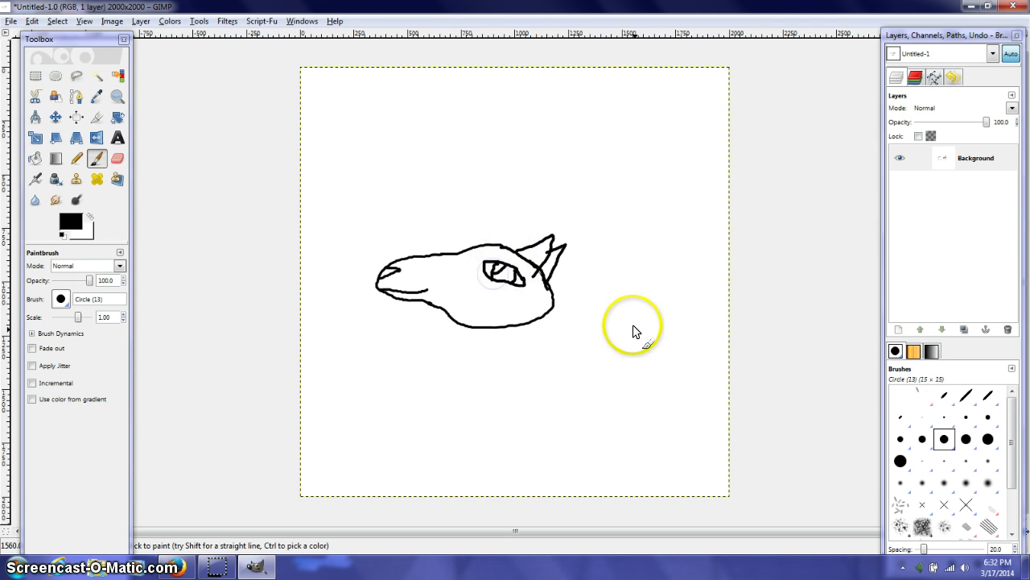
pyautogui.hotkey('ctrl', 'z')
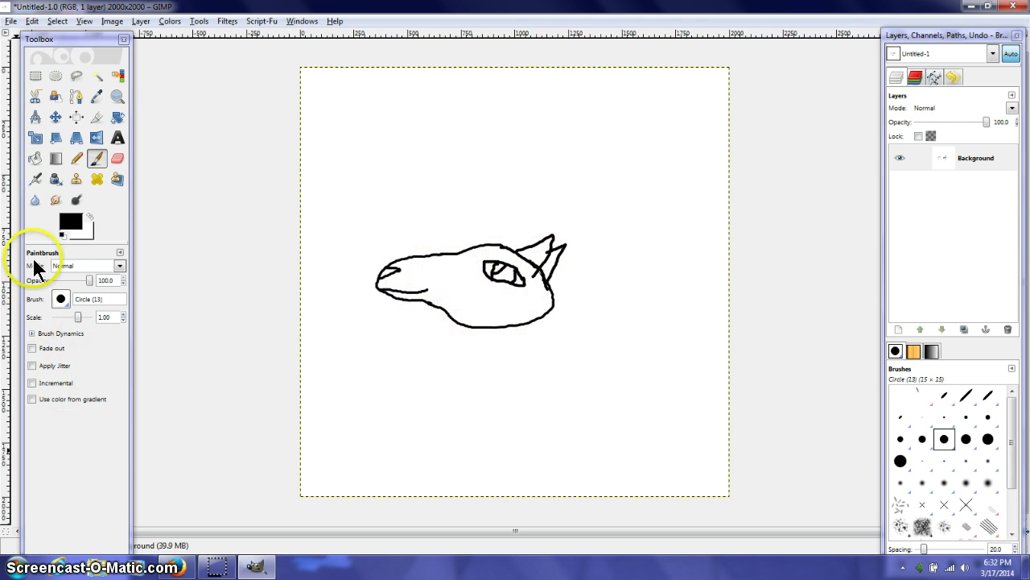
pyautogui.click(71, 221)
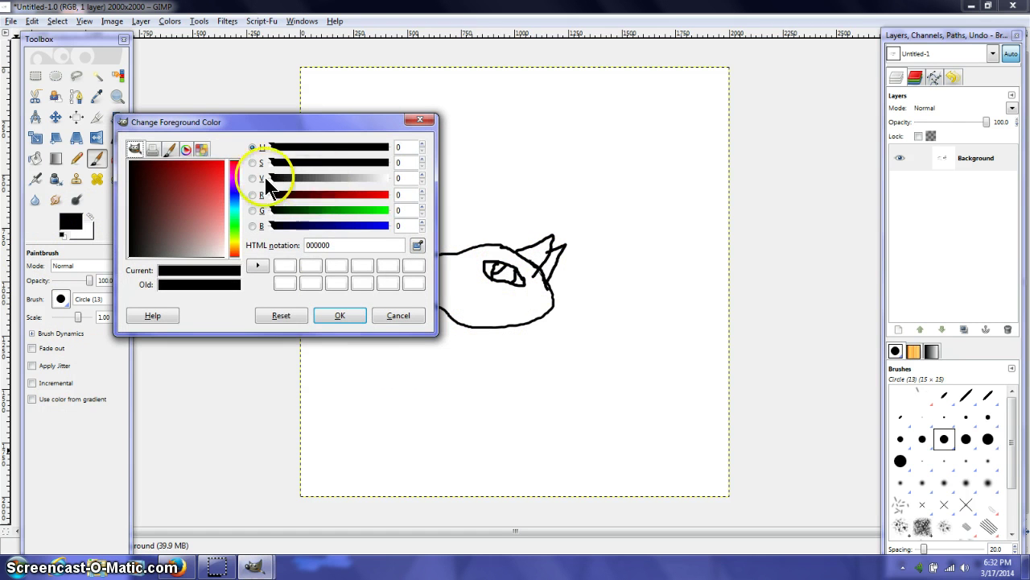
pyautogui.click(417, 121)
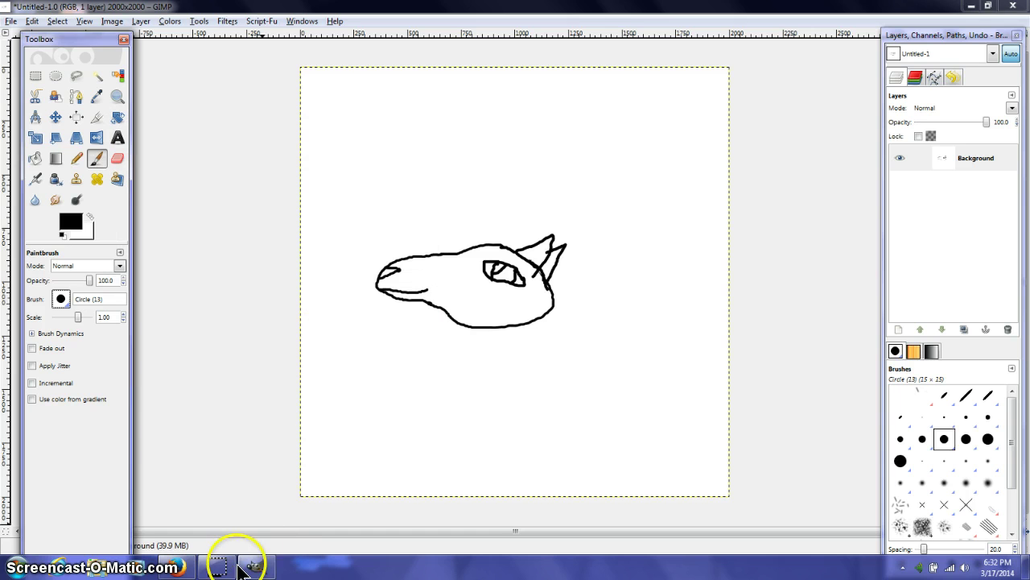
# Shade the nostril and both ears in black with the Paintbrush and the Sand Dunes (AP) brush
pyautogui.click(61, 298)
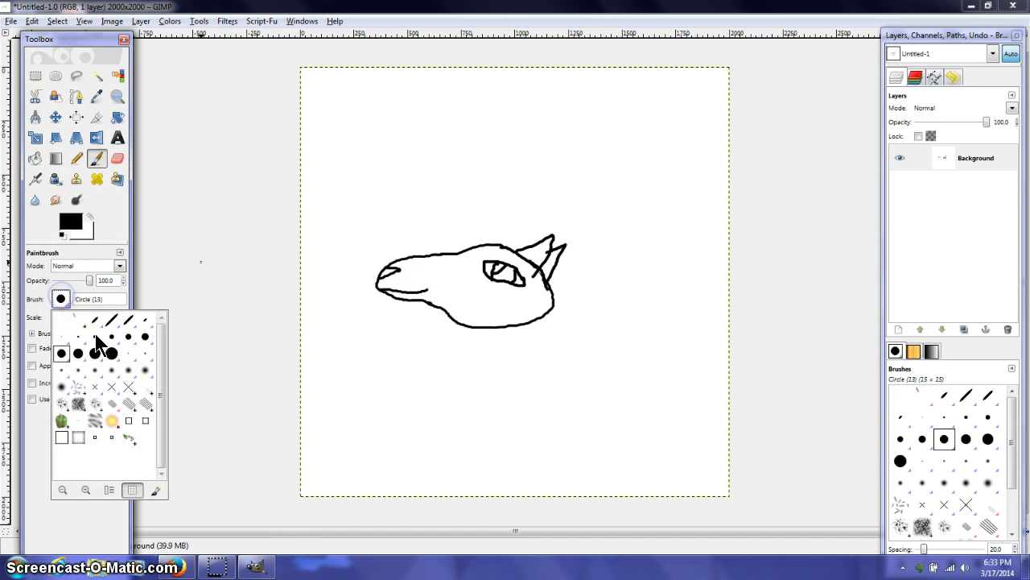
pyautogui.click(94, 421)
pyautogui.click(94, 420)
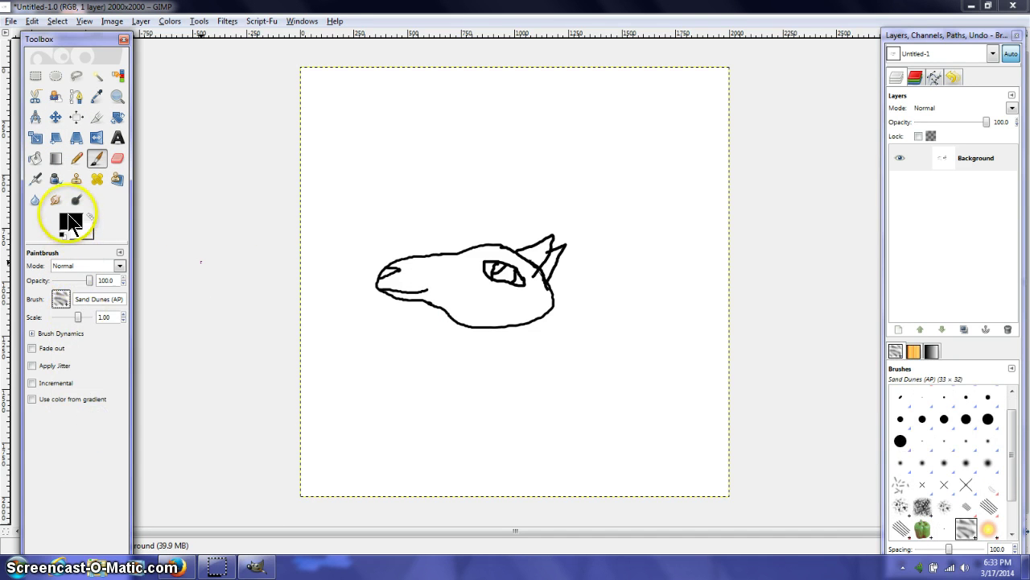
pyautogui.moveTo(395, 269)
pyautogui.mouseDown()
pyautogui.moveTo(485, 277)
pyautogui.moveTo(395, 269)
pyautogui.mouseUp()
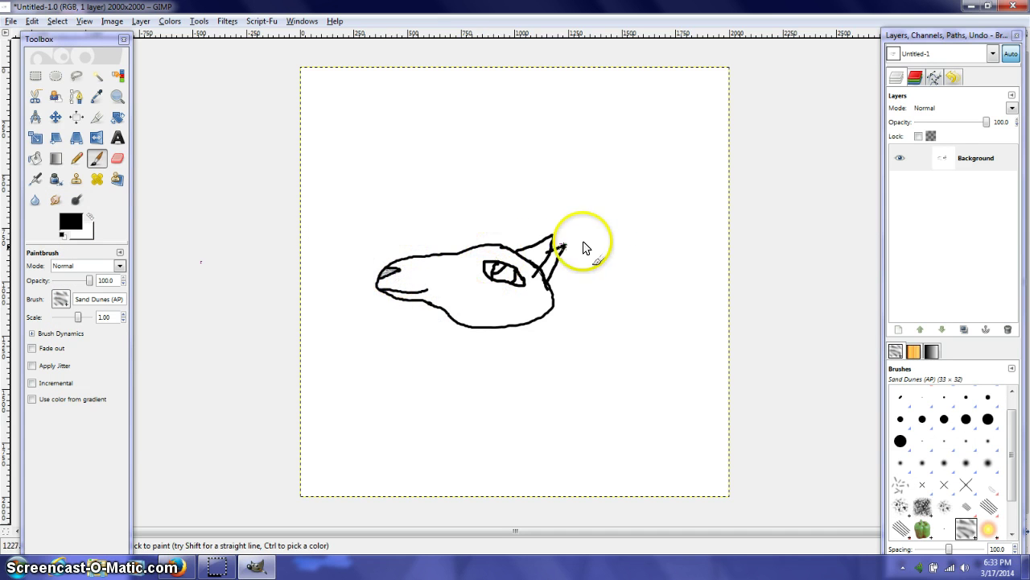
pyautogui.moveTo(564, 242)
pyautogui.mouseDown()
pyautogui.moveTo(546, 284)
pyautogui.moveTo(552, 256)
pyautogui.moveTo(538, 264)
pyautogui.moveTo(550, 240)
pyautogui.moveTo(543, 261)
pyautogui.moveTo(519, 256)
pyautogui.moveTo(550, 242)
pyautogui.moveTo(559, 252)
pyautogui.moveTo(545, 274)
pyautogui.moveTo(550, 238)
pyautogui.mouseUp()
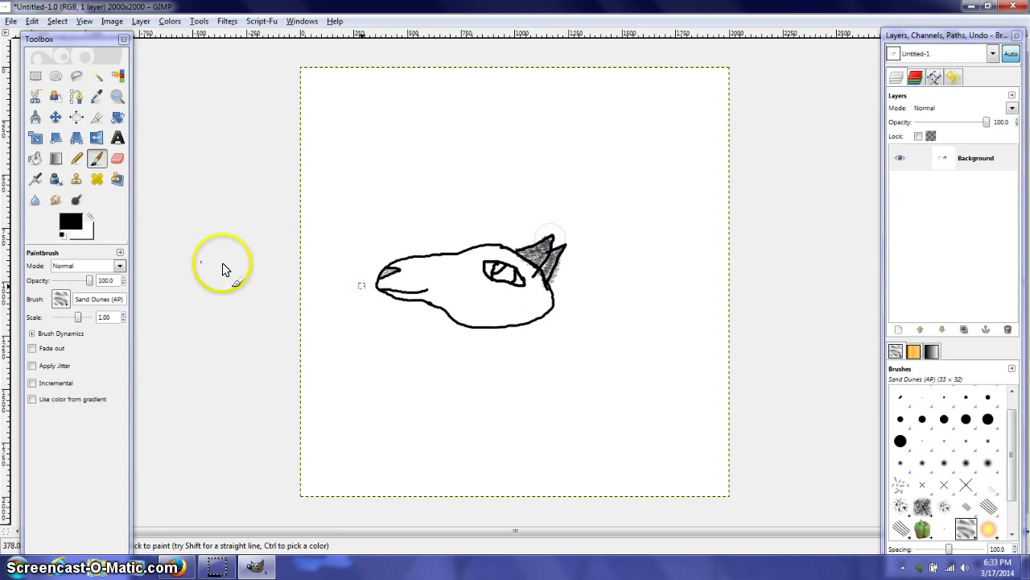
# Set the foreground color to light red ff7878 and tint both corners of the eye around the pupil
pyautogui.click(72, 224)
pyautogui.moveTo(240, 222); pyautogui.dragTo(234, 214)
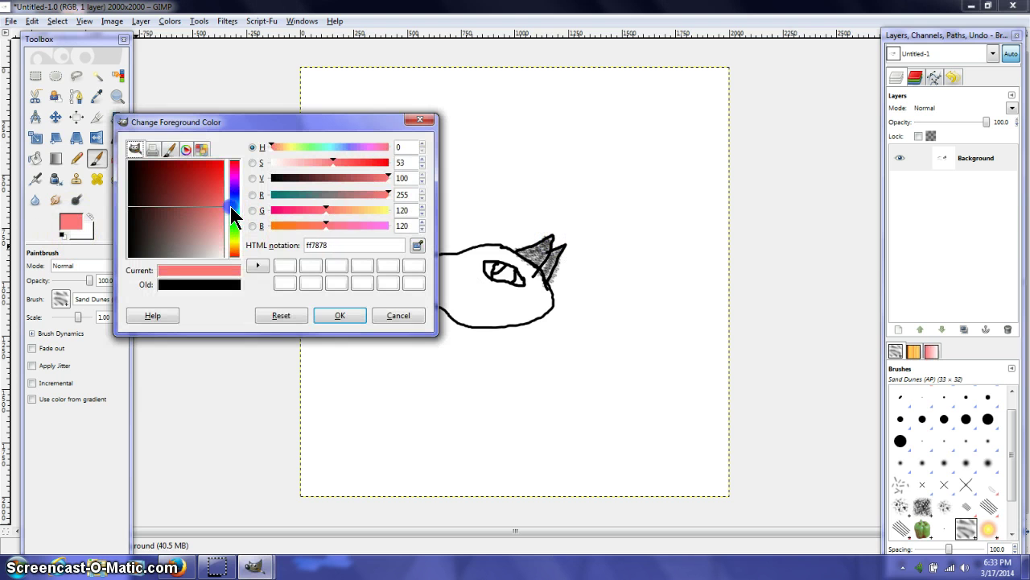
pyautogui.click(340, 315)
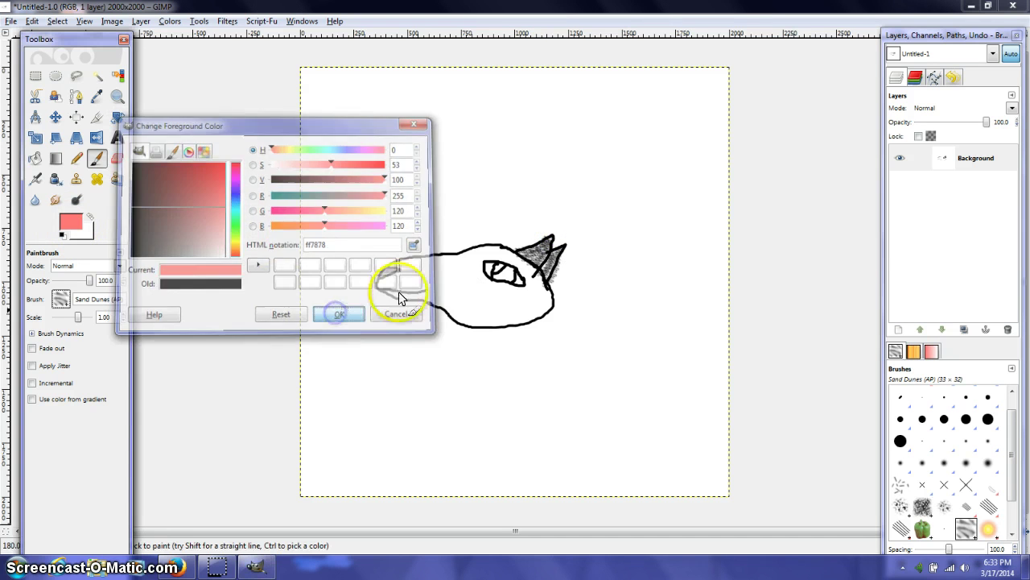
pyautogui.moveTo(487, 265); pyautogui.dragTo(488, 273)
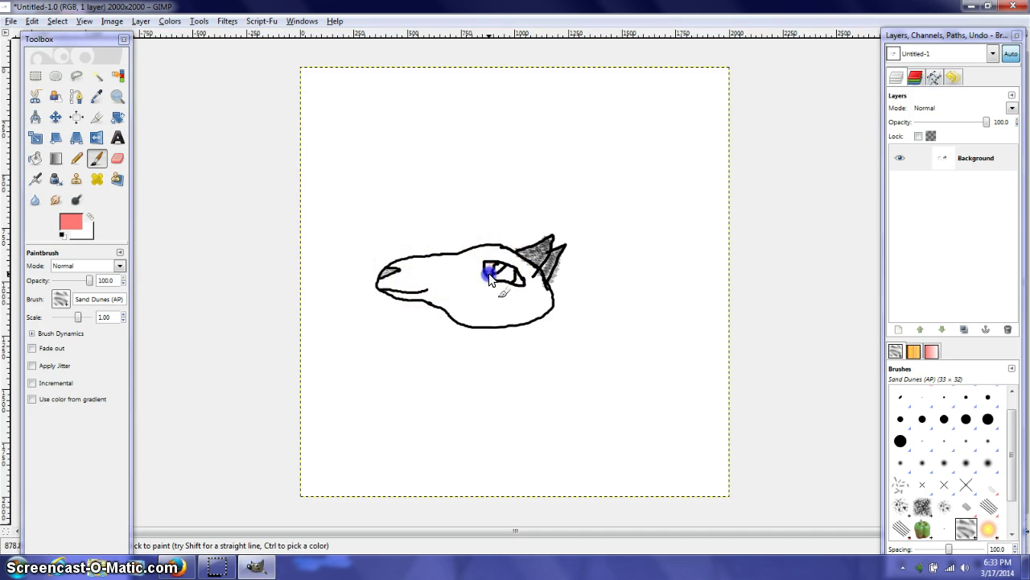
pyautogui.click(519, 279)
pyautogui.click(413, 352)
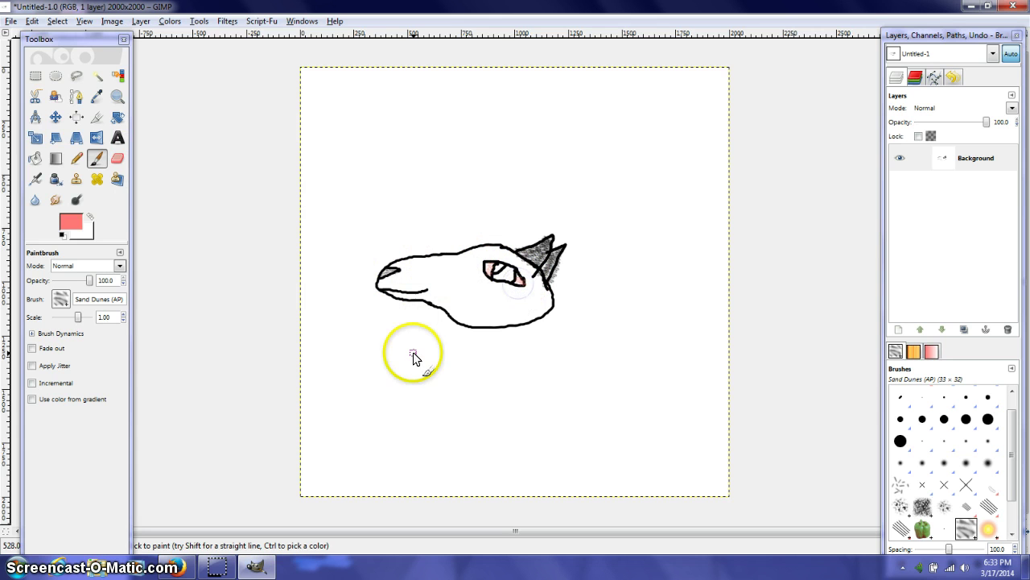
# Set the foreground color to dark red c31111 and paint along the wolf's mouth line
pyautogui.click(64, 225)
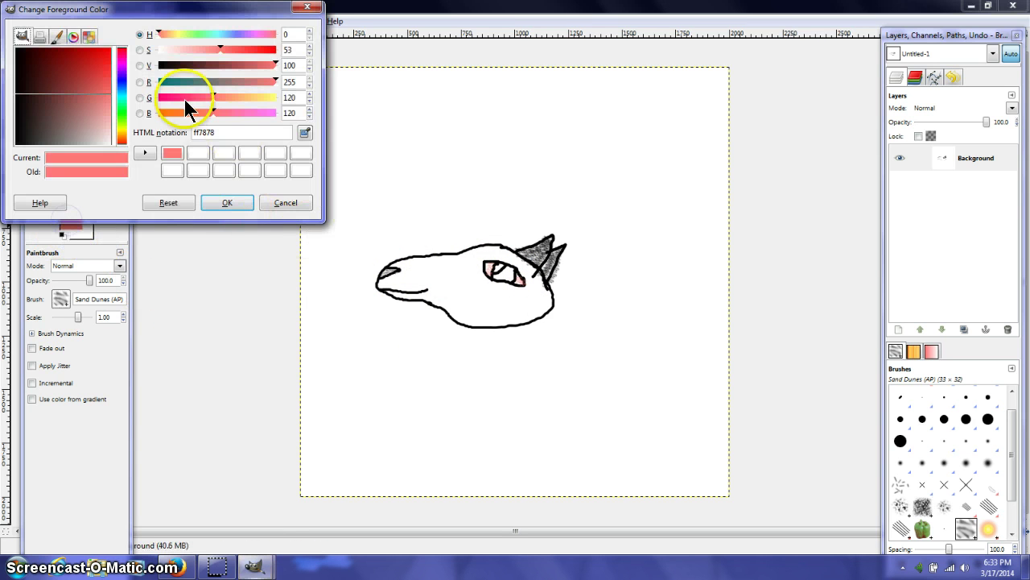
pyautogui.moveTo(215, 12); pyautogui.dragTo(386, 184)
pyautogui.moveTo(266, 221); pyautogui.dragTo(259, 227)
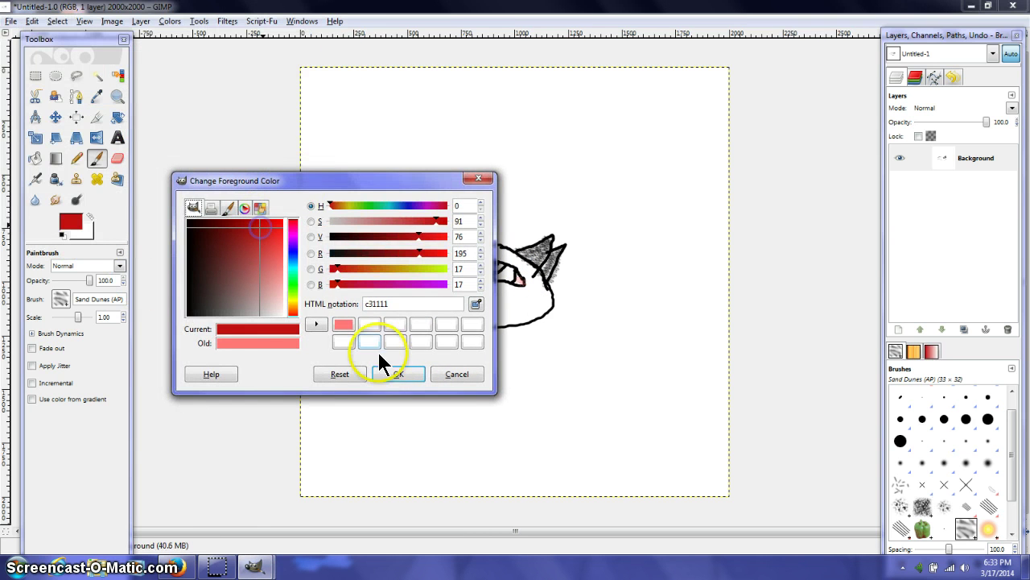
pyautogui.click(391, 372)
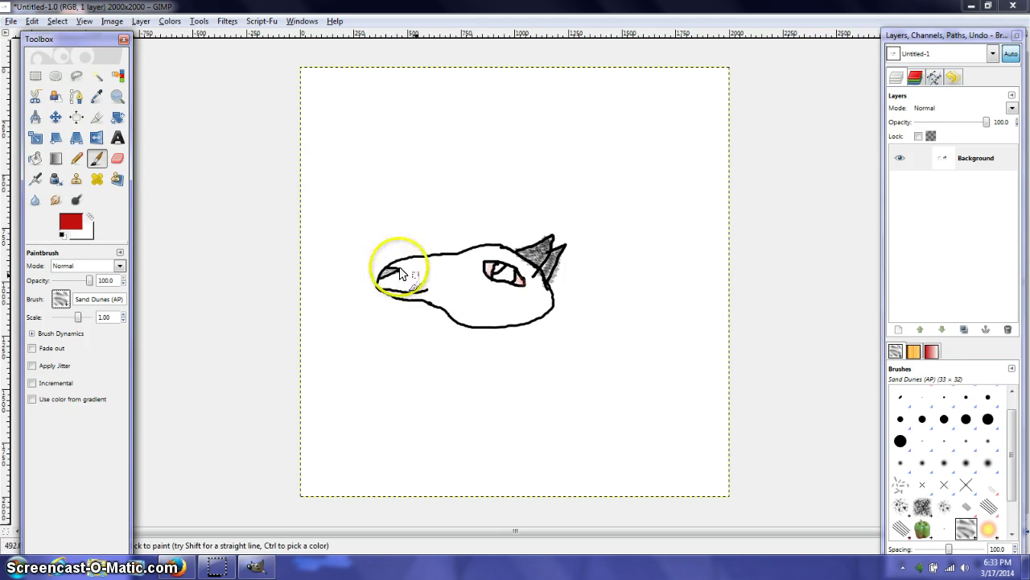
pyautogui.moveTo(379, 287); pyautogui.dragTo(428, 289)
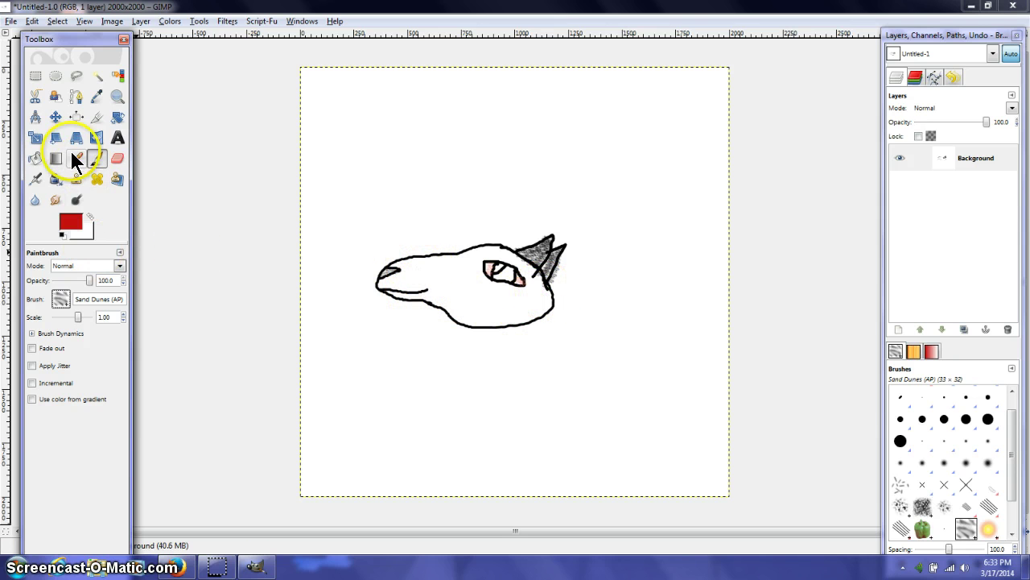
# Set the foreground color to a dark bluish gray and fill the wolf's head with Bucket Fill
pyautogui.click(36, 159)
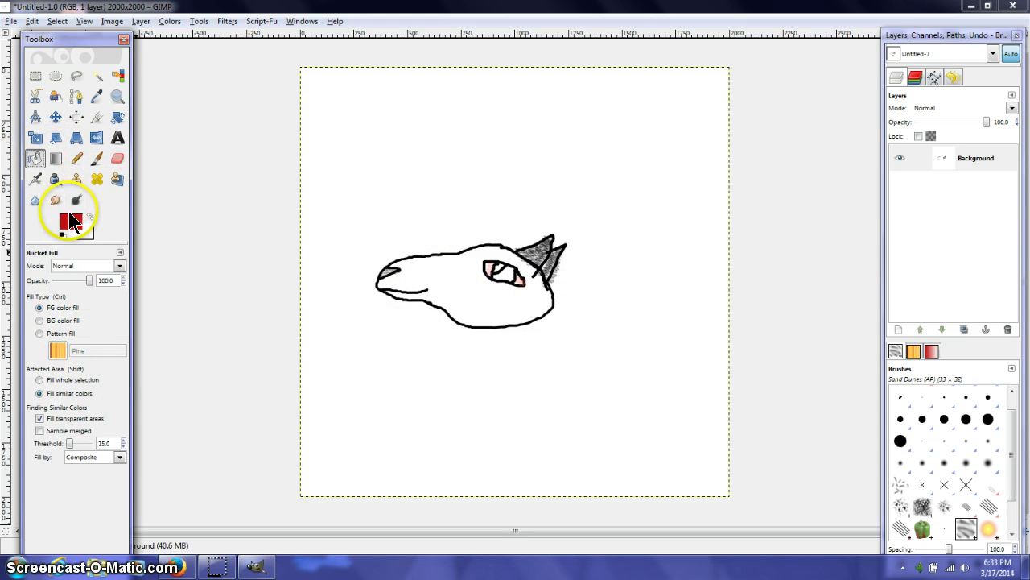
pyautogui.click(68, 222)
pyautogui.moveTo(62, 137)
pyautogui.mouseDown()
pyautogui.moveTo(50, 120)
pyautogui.moveTo(69, 134)
pyautogui.moveTo(44, 125)
pyautogui.moveTo(41, 110)
pyautogui.mouseUp()
pyautogui.click(196, 51)
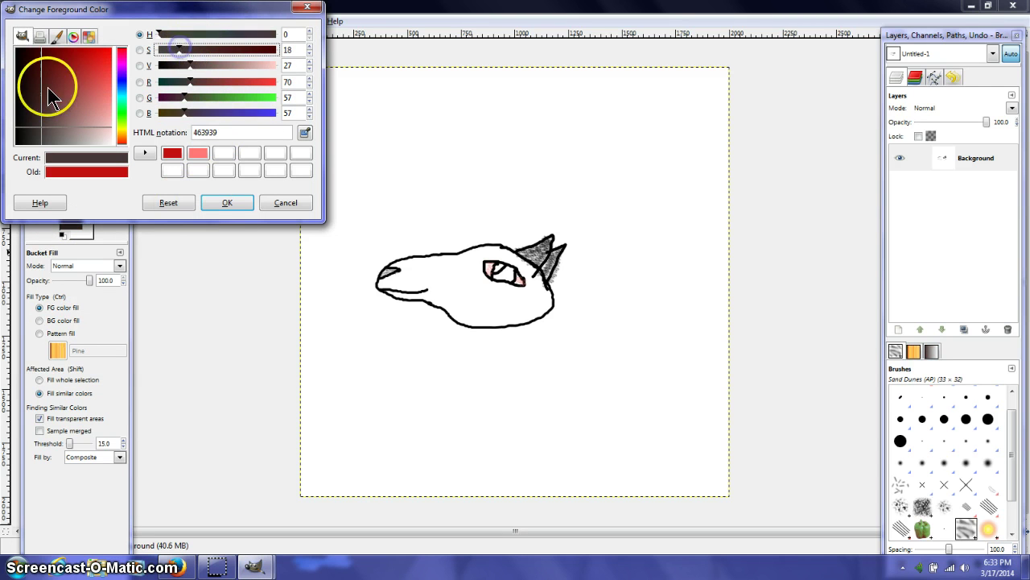
pyautogui.moveTo(47, 87)
pyautogui.mouseDown()
pyautogui.moveTo(38, 115)
pyautogui.moveTo(37, 64)
pyautogui.mouseUp()
pyautogui.click(295, 211)
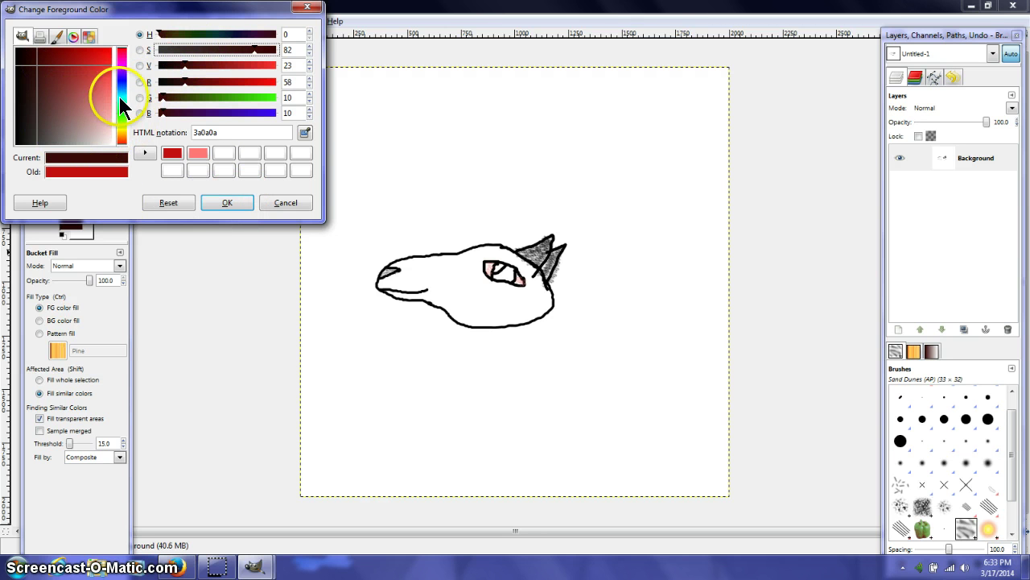
pyautogui.moveTo(122, 102); pyautogui.dragTo(29, 125)
pyautogui.click(204, 196)
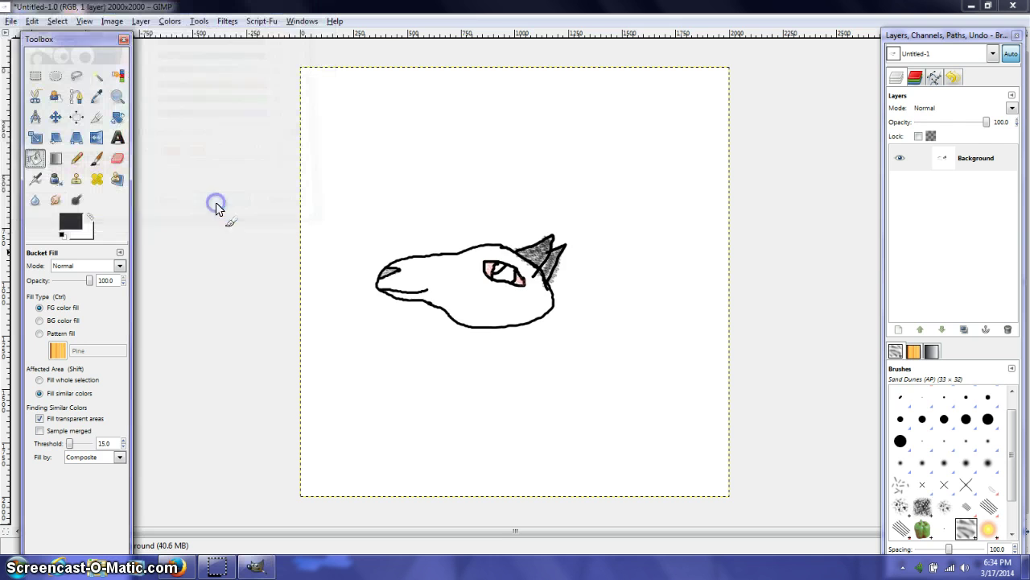
pyautogui.click(458, 277)
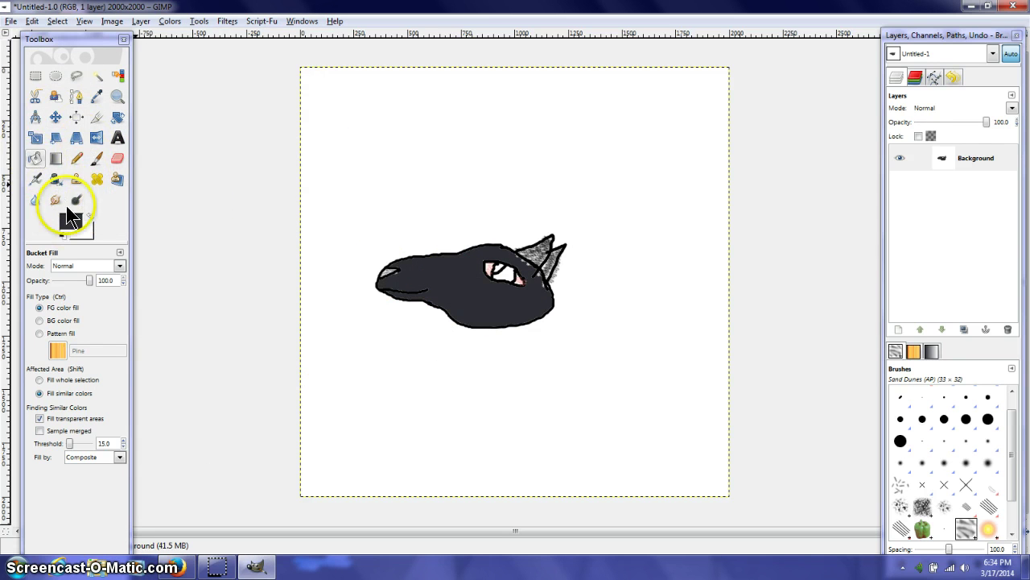
# Paint two vertical stripes across the head between snout and eye with the Paintbrush in blue 1e14ea
pyautogui.click(69, 219)
pyautogui.click(300, 11)
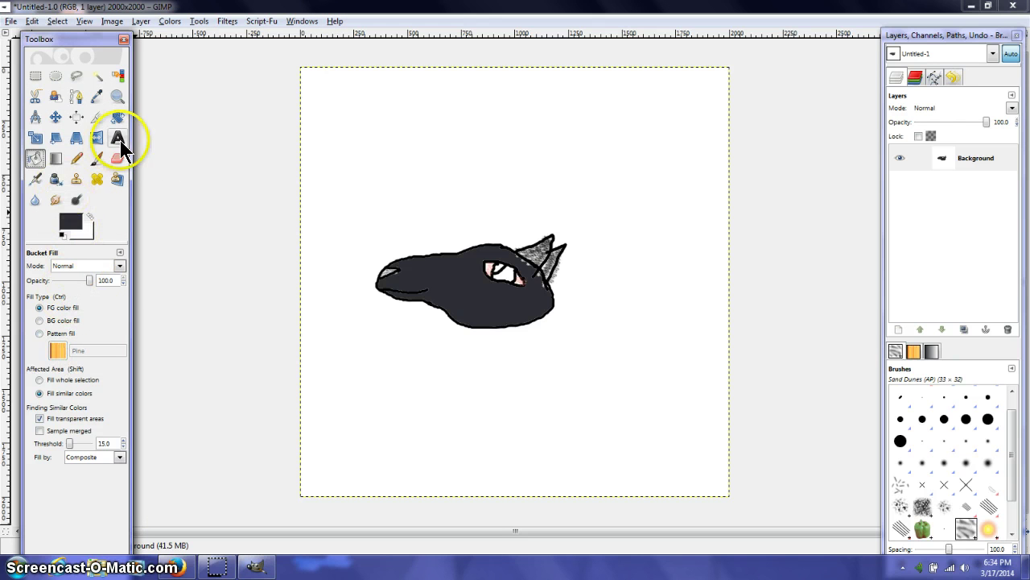
pyautogui.click(97, 157)
pyautogui.click(62, 297)
pyautogui.click(63, 298)
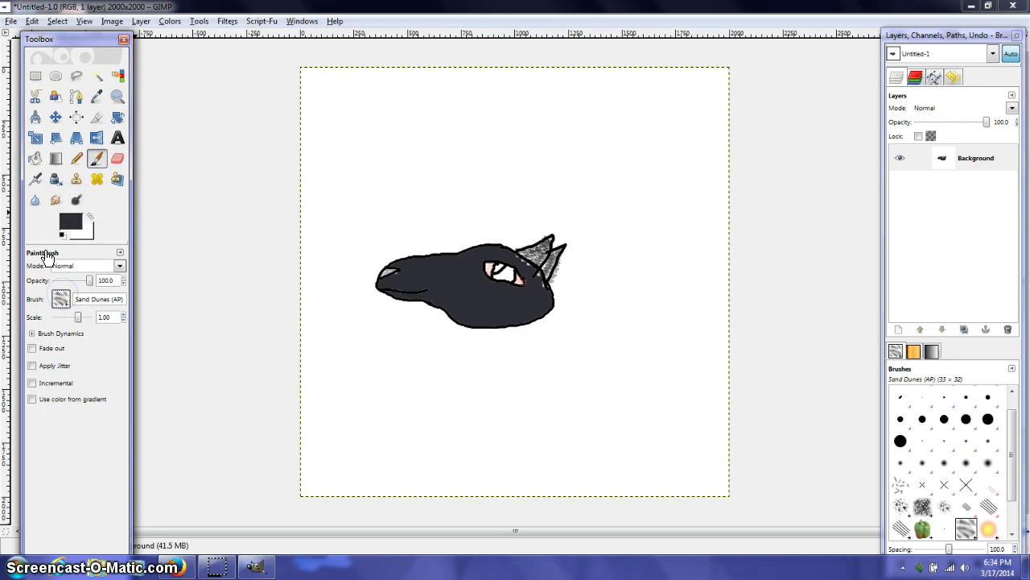
pyautogui.click(69, 221)
pyautogui.click(111, 63)
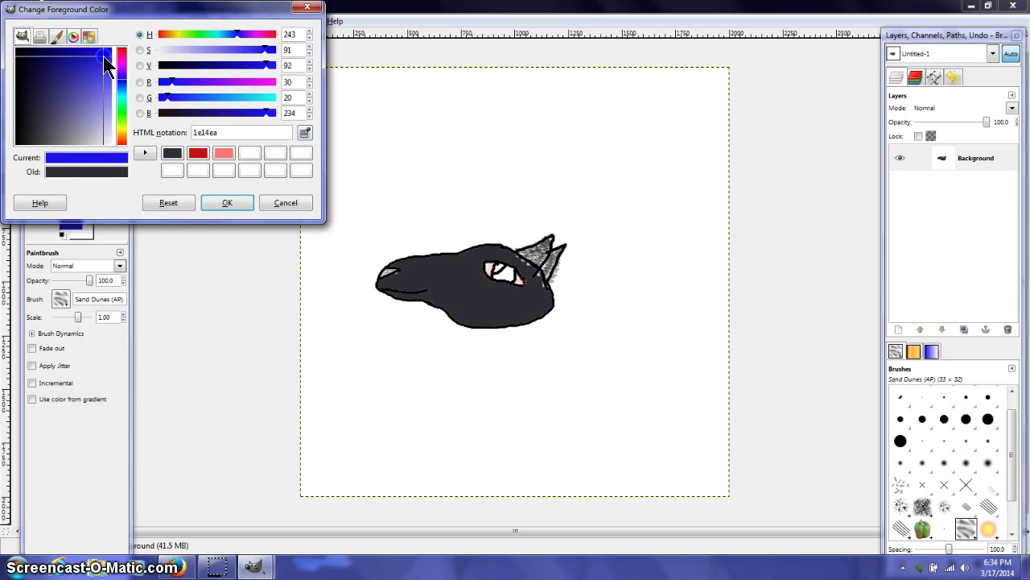
pyautogui.click(222, 202)
pyautogui.moveTo(451, 258)
pyautogui.mouseDown()
pyautogui.moveTo(437, 309)
pyautogui.moveTo(450, 260)
pyautogui.moveTo(467, 259)
pyautogui.moveTo(471, 329)
pyautogui.mouseUp()
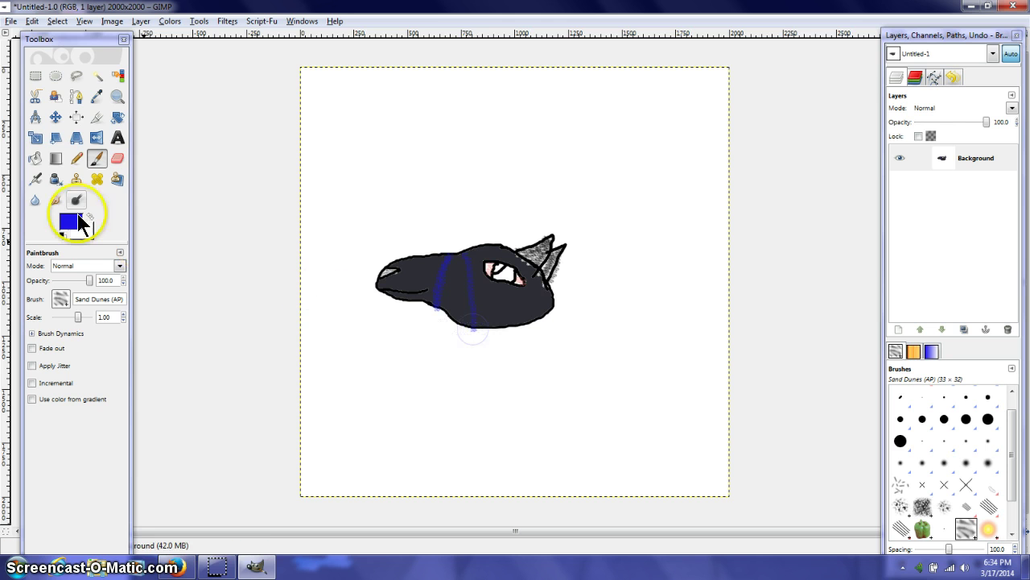
# Try a bright blue Bucket Fill on the head, and refill it with near-black 25252c
pyautogui.click(35, 158)
pyautogui.click(426, 287)
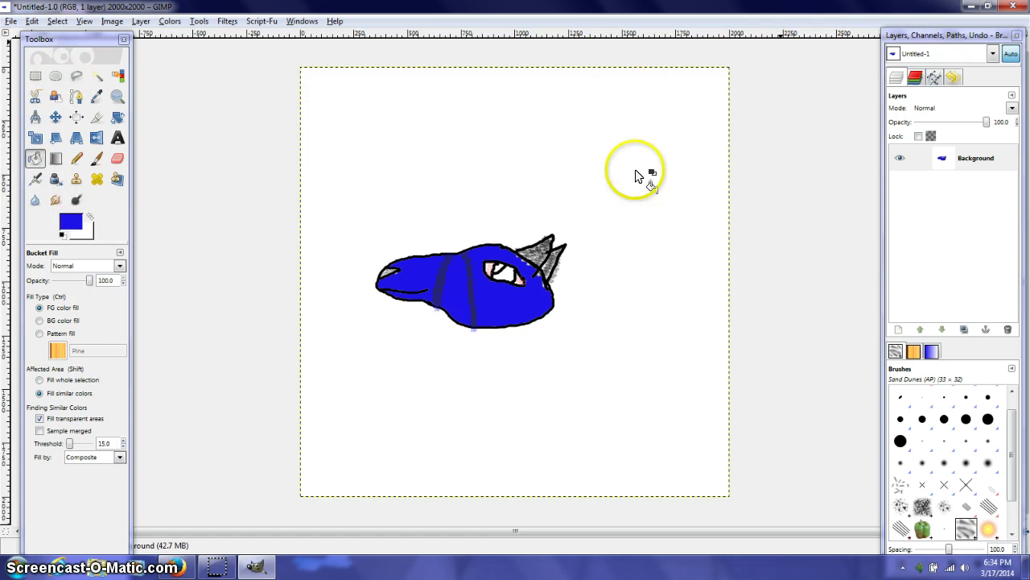
pyautogui.click(72, 223)
pyautogui.moveTo(20, 138); pyautogui.dragTo(33, 130)
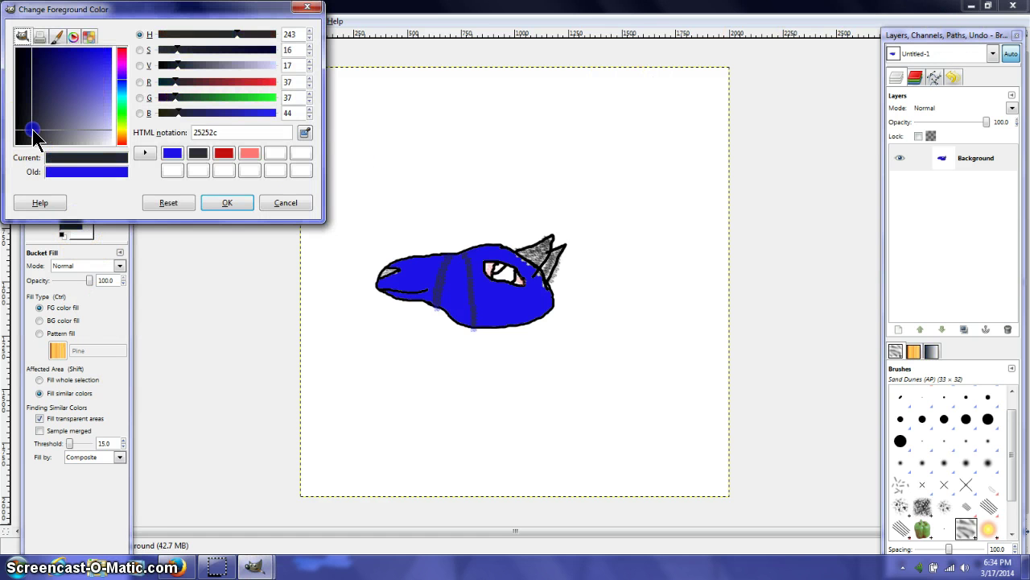
pyautogui.click(227, 205)
pyautogui.click(456, 289)
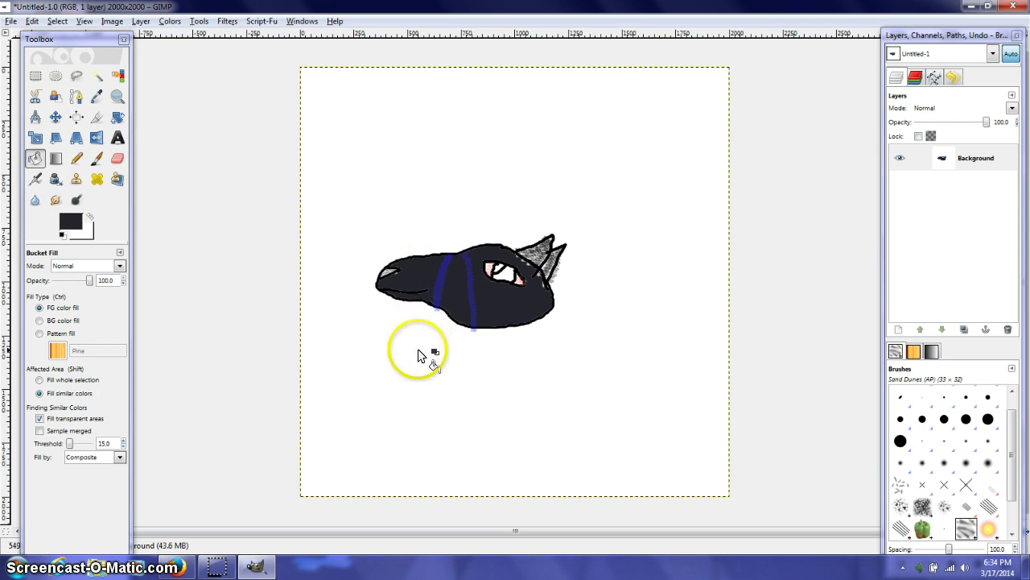
# Join the ends of the two stripes with blue brush strokes and fill the band between them with the same blue
pyautogui.click(98, 159)
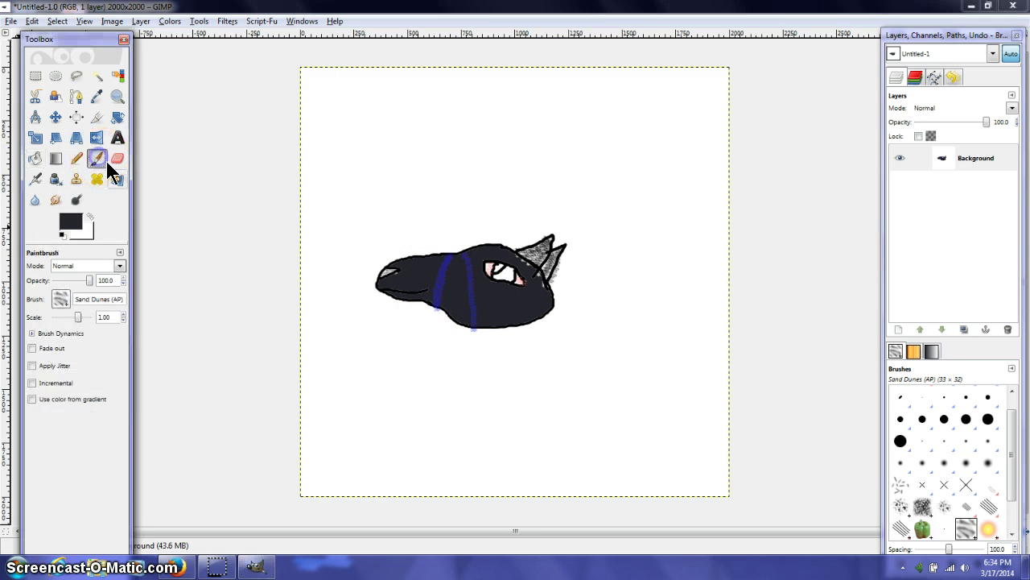
pyautogui.click(65, 221)
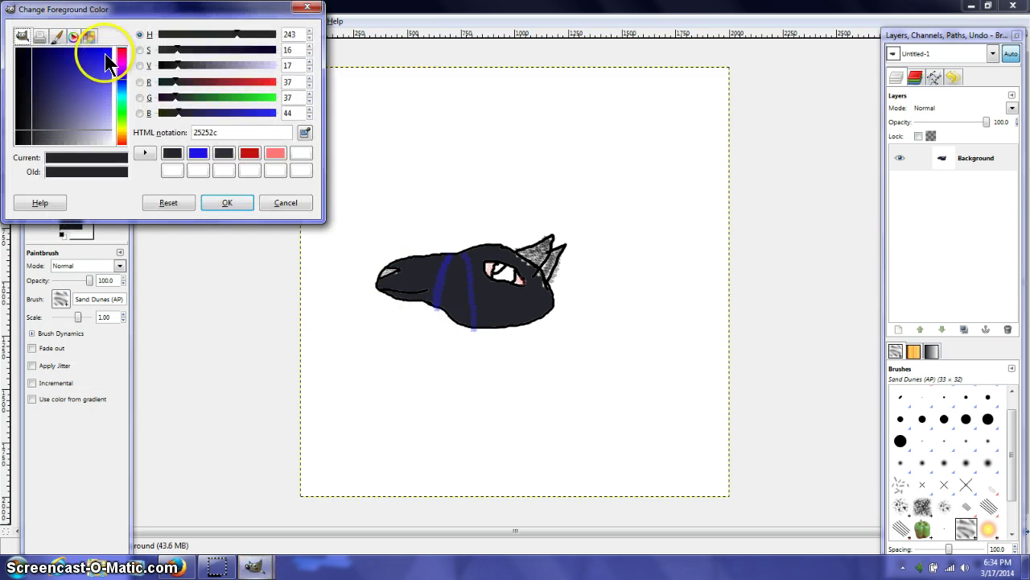
pyautogui.click(193, 160)
pyautogui.click(216, 201)
pyautogui.moveTo(386, 296)
pyautogui.mouseDown()
pyautogui.moveTo(470, 323)
pyautogui.moveTo(432, 307)
pyautogui.mouseUp()
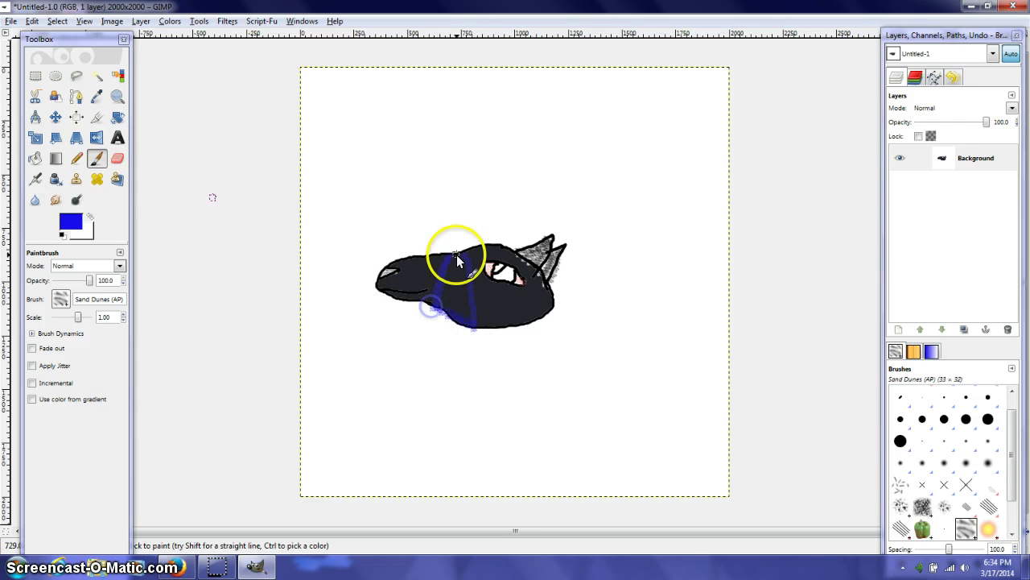
pyautogui.moveTo(457, 255); pyautogui.dragTo(451, 260)
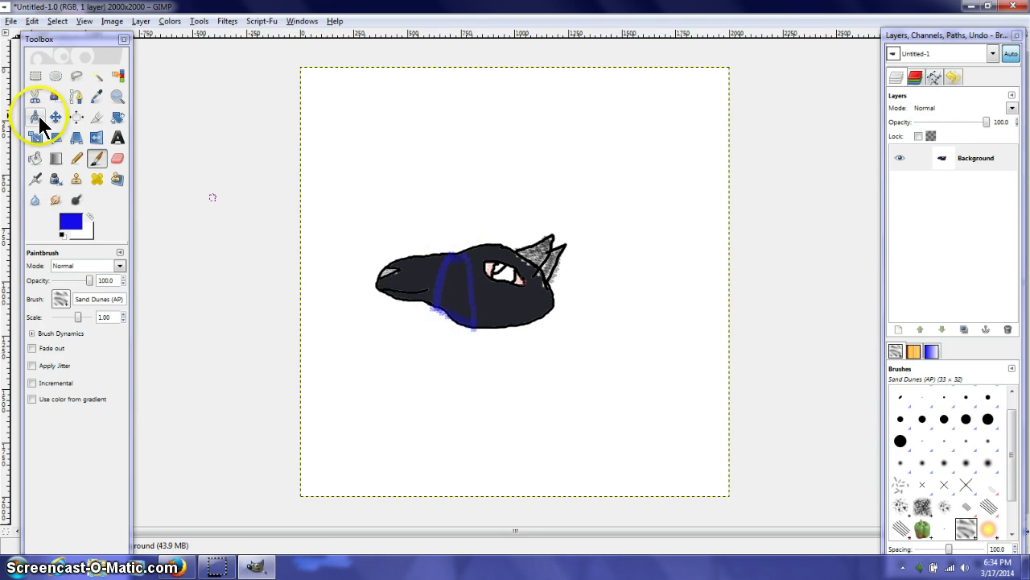
pyautogui.click(35, 157)
pyautogui.click(455, 282)
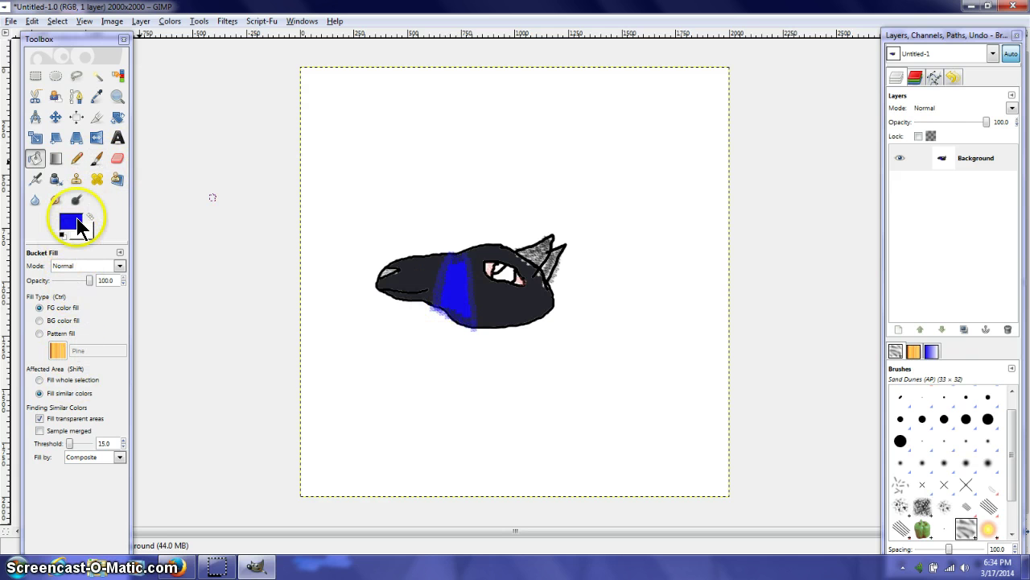
# Paint rough blue fur texture over the snout, forehead and cheek with the Sand Dunes (AP) brush
pyautogui.click(96, 158)
pyautogui.click(416, 249)
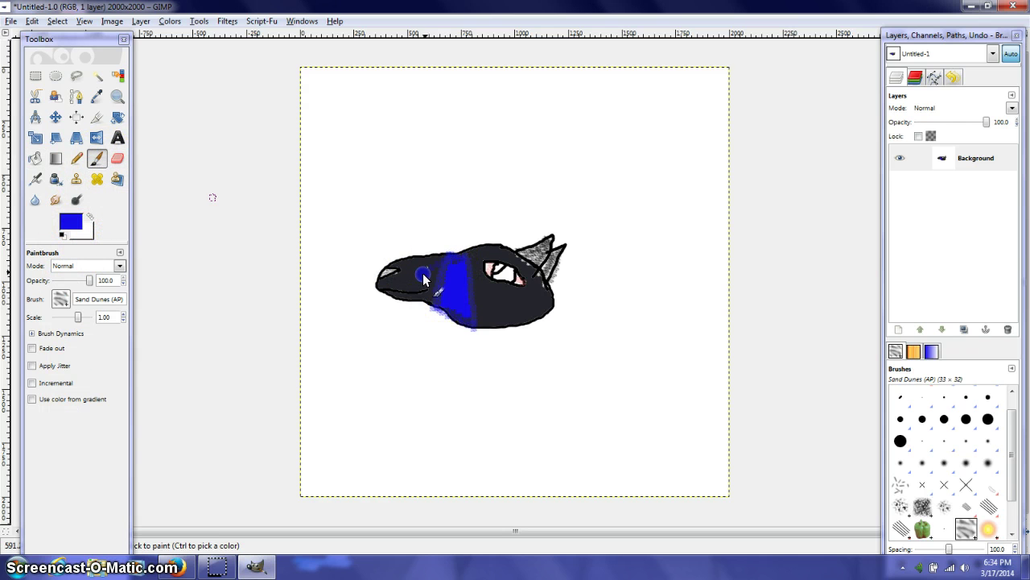
pyautogui.moveTo(423, 273)
pyautogui.mouseDown()
pyautogui.moveTo(427, 309)
pyautogui.moveTo(435, 286)
pyautogui.mouseUp()
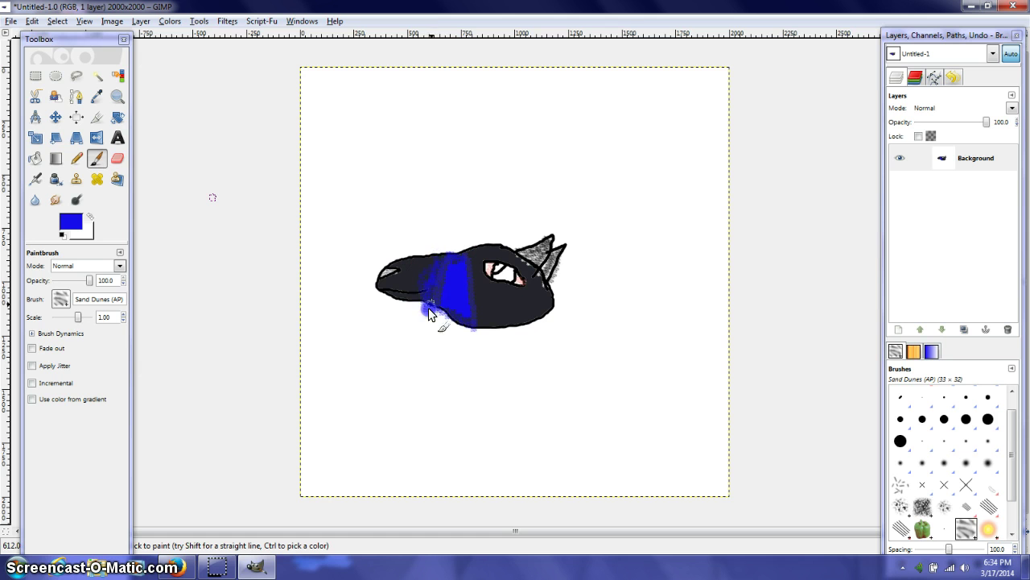
pyautogui.moveTo(434, 266)
pyautogui.mouseDown()
pyautogui.moveTo(500, 249)
pyautogui.moveTo(538, 276)
pyautogui.moveTo(550, 302)
pyautogui.moveTo(534, 321)
pyautogui.moveTo(463, 318)
pyautogui.moveTo(557, 324)
pyautogui.moveTo(506, 317)
pyautogui.moveTo(541, 311)
pyautogui.moveTo(498, 313)
pyautogui.moveTo(495, 302)
pyautogui.moveTo(515, 299)
pyautogui.moveTo(498, 295)
pyautogui.moveTo(514, 295)
pyautogui.moveTo(511, 285)
pyautogui.moveTo(403, 291)
pyautogui.moveTo(413, 261)
pyautogui.moveTo(405, 307)
pyautogui.mouseUp()
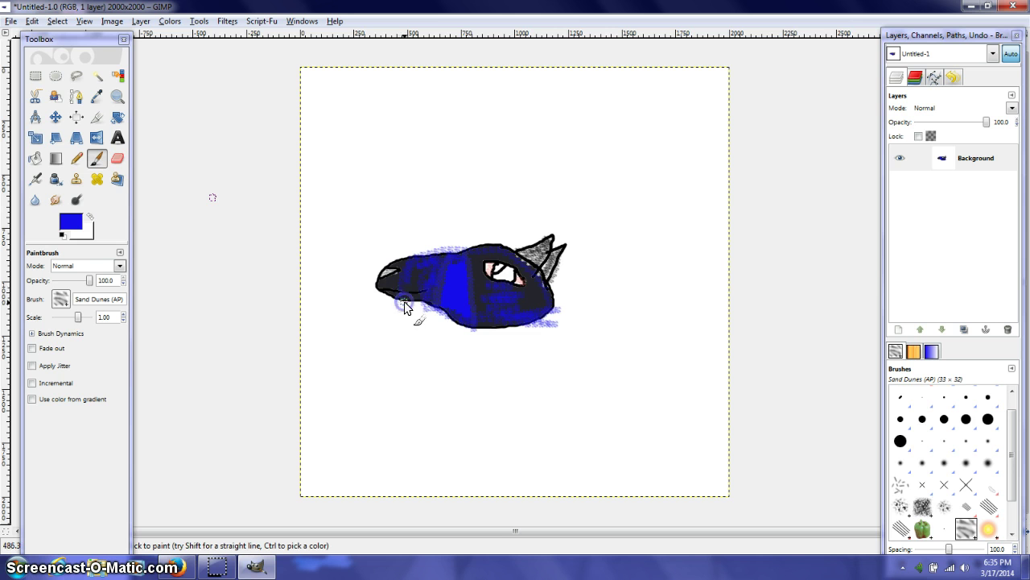
# Open the Snipping Tool and set its selection ink color to Aqua in the options
pyautogui.click(18, 567)
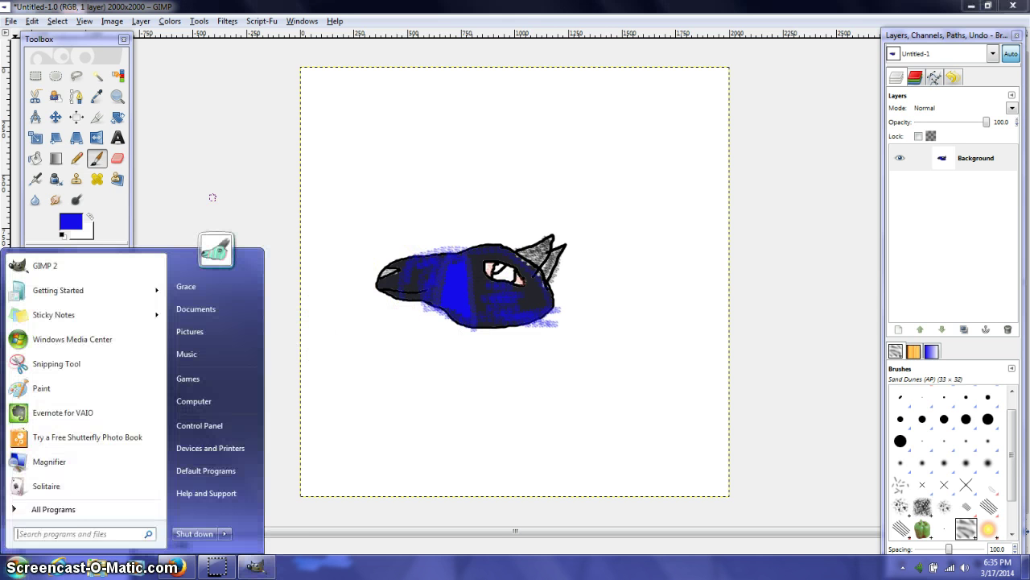
pyautogui.click(82, 362)
pyautogui.click(446, 217)
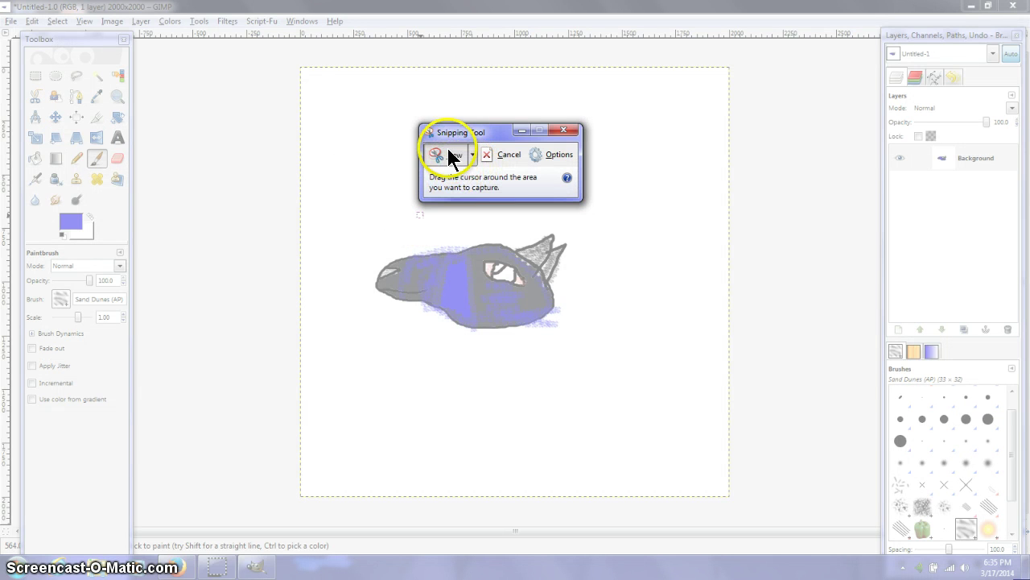
pyautogui.moveTo(496, 129); pyautogui.dragTo(555, 112)
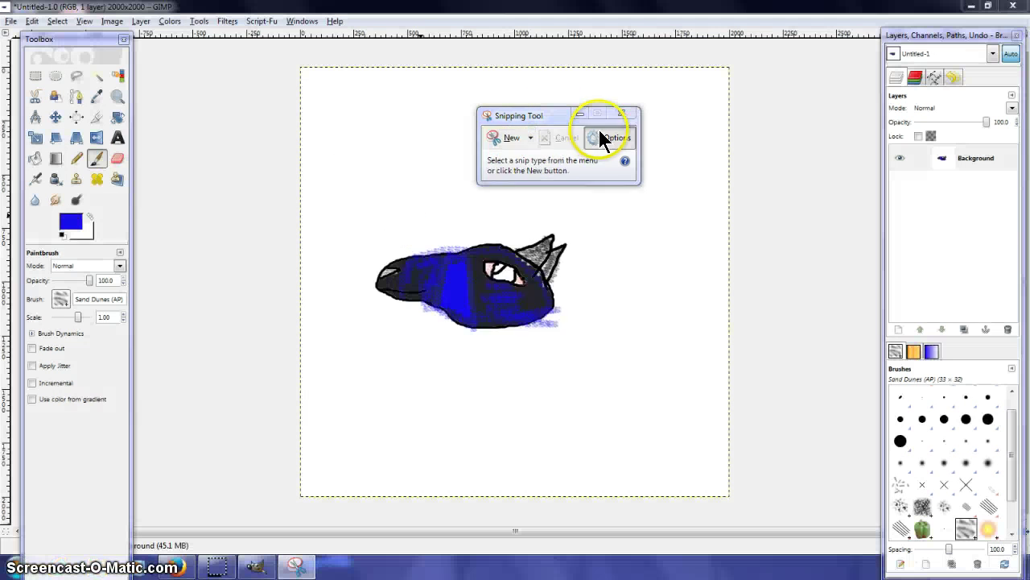
pyautogui.click(600, 134)
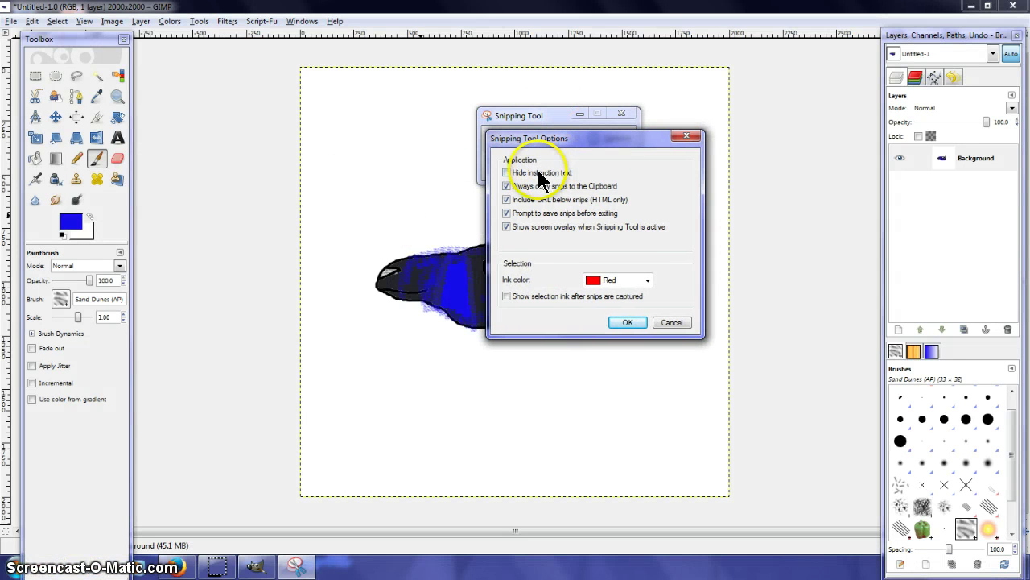
pyautogui.click(646, 279)
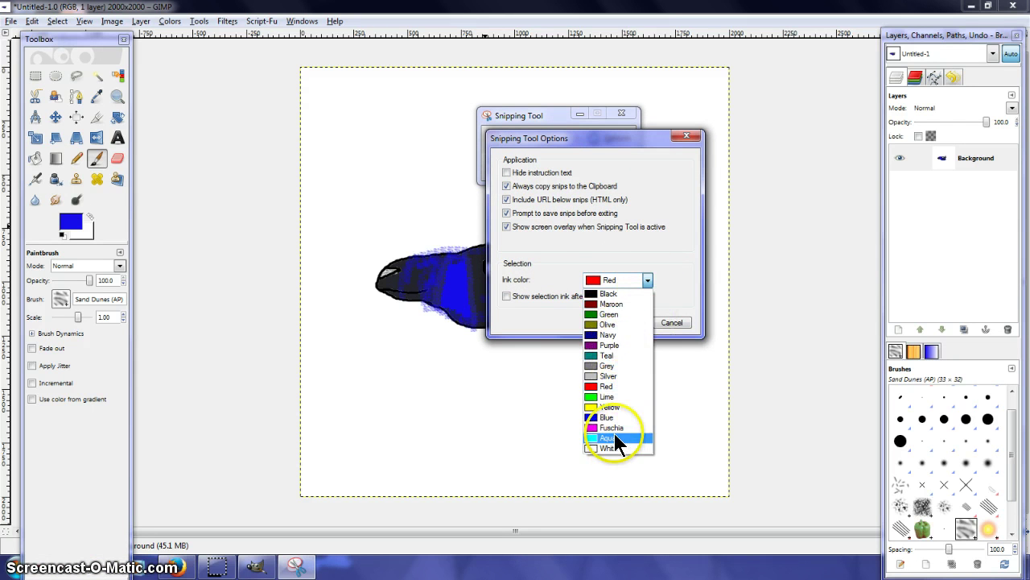
pyautogui.click(614, 436)
pyautogui.click(627, 322)
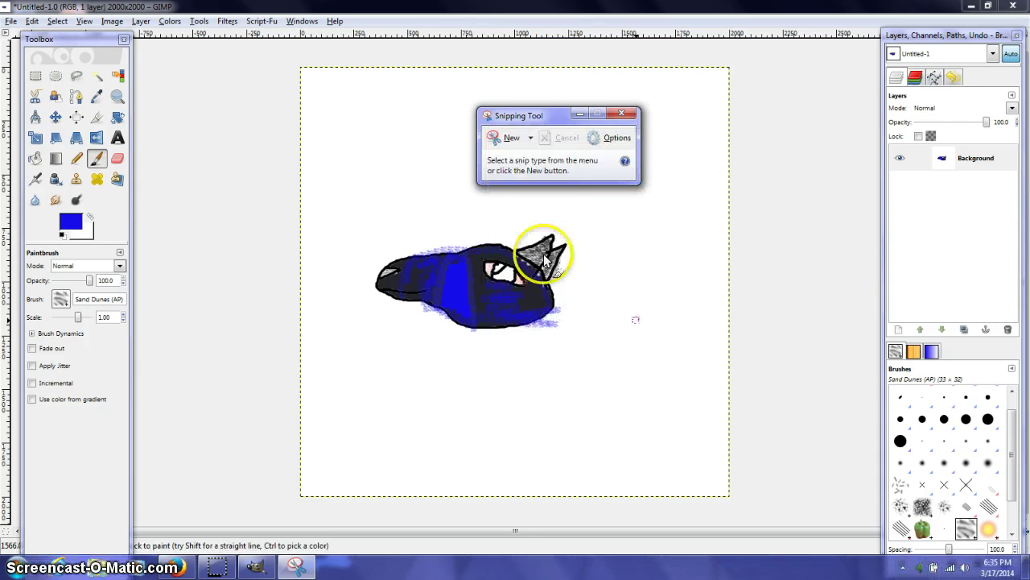
# Capture a new rectangular snip around the whole wolf head and start saving it
pyautogui.click(503, 138)
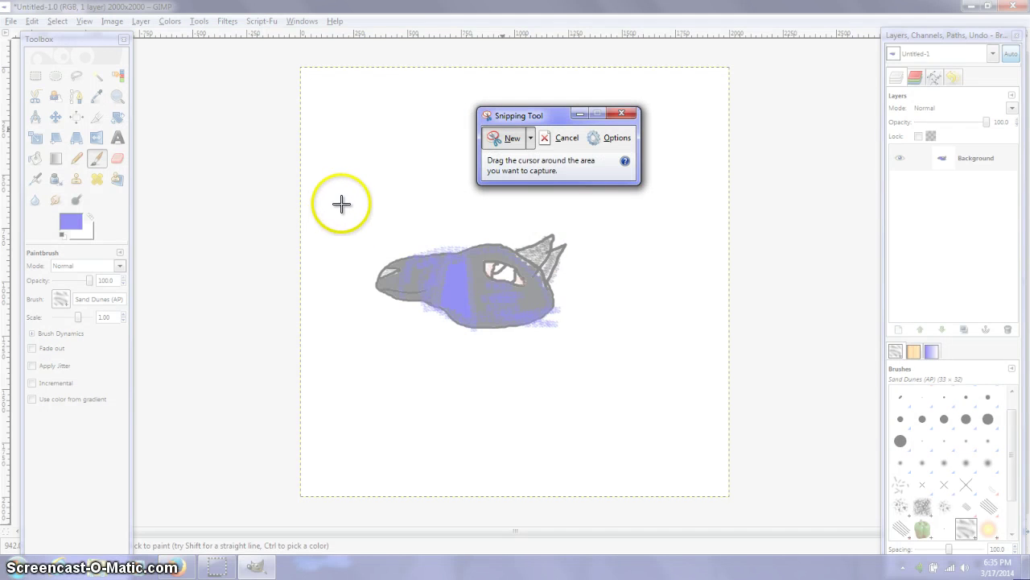
pyautogui.moveTo(338, 198); pyautogui.dragTo(619, 368)
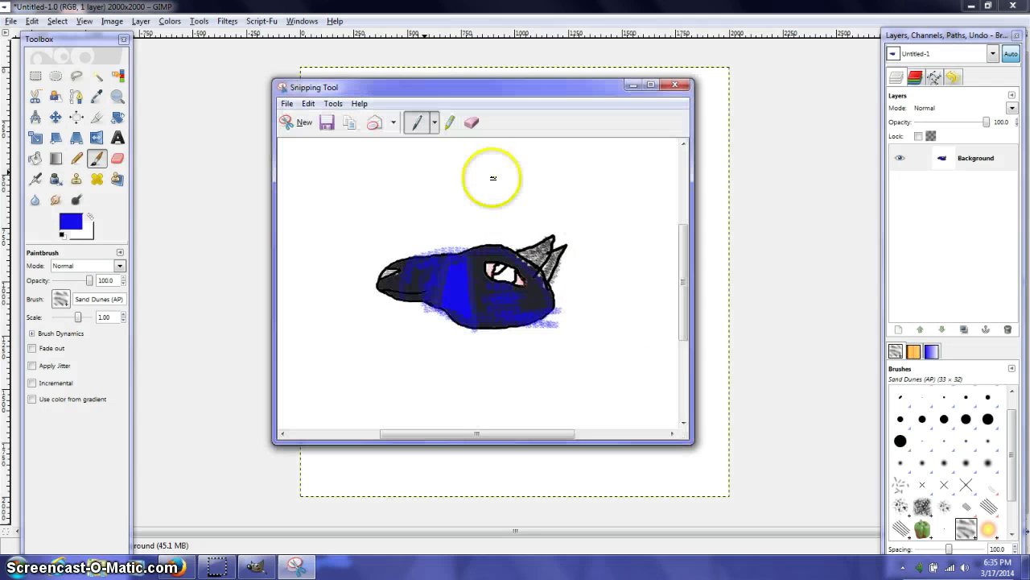
pyautogui.click(327, 122)
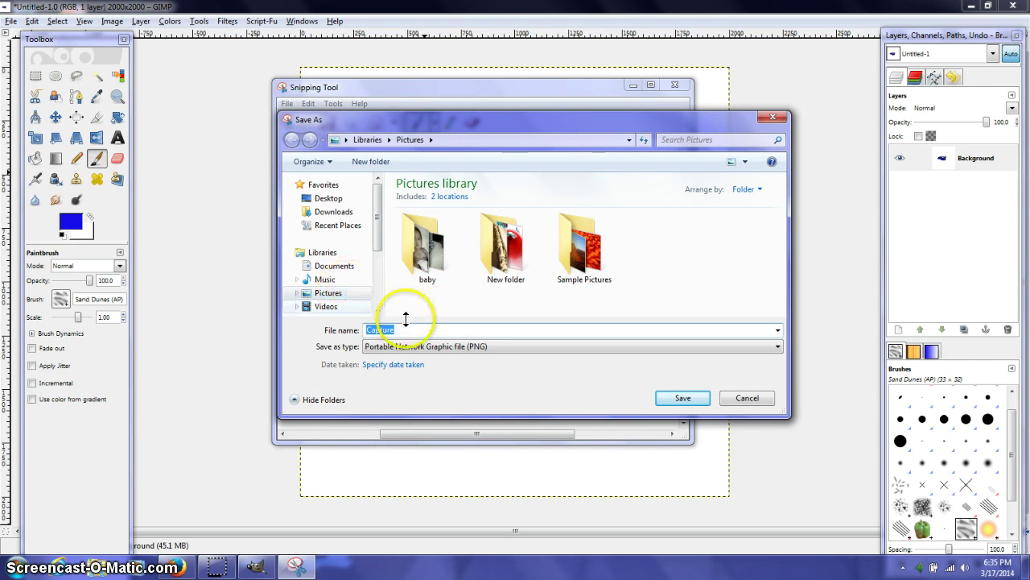
pyautogui.write('i have no idea what the file baby is')
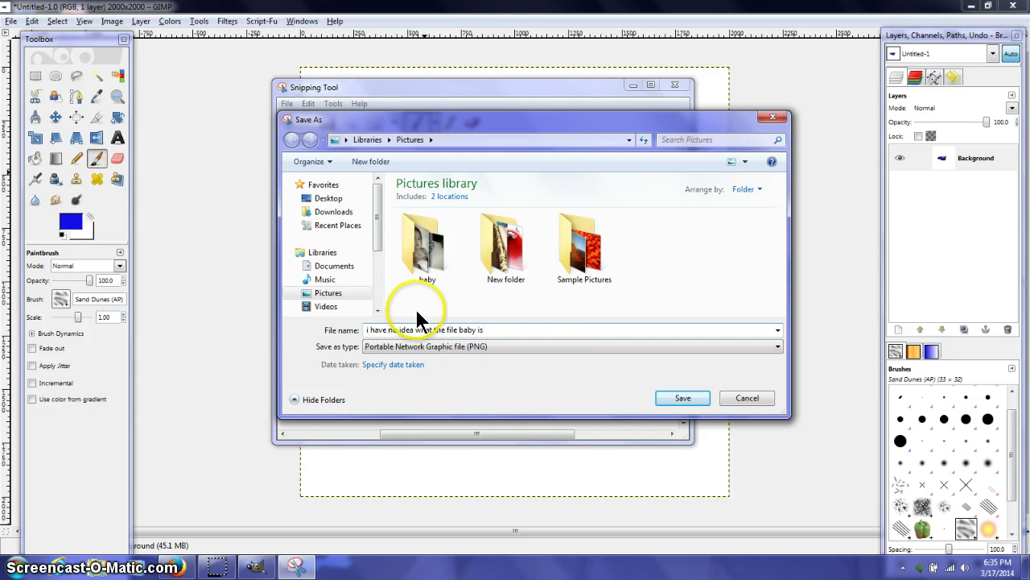
pyautogui.moveTo(502, 329); pyautogui.dragTo(260, 368)
pyautogui.press('BackSpace')
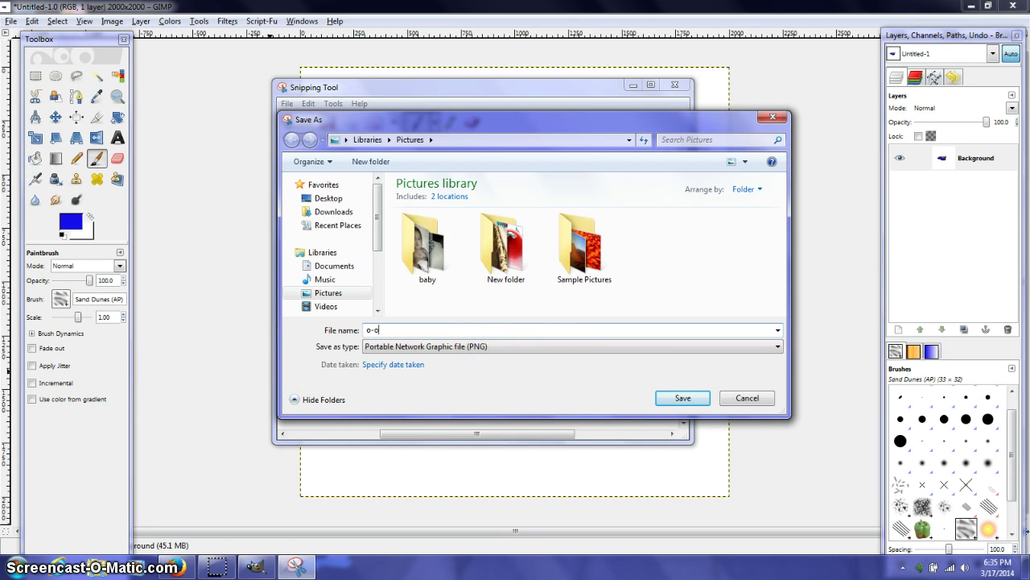
# Create a new folder in the Pictures library, named with the owner's first name followed by "pictures"
pyautogui.click(370, 161)
pyautogui.write('GRace')
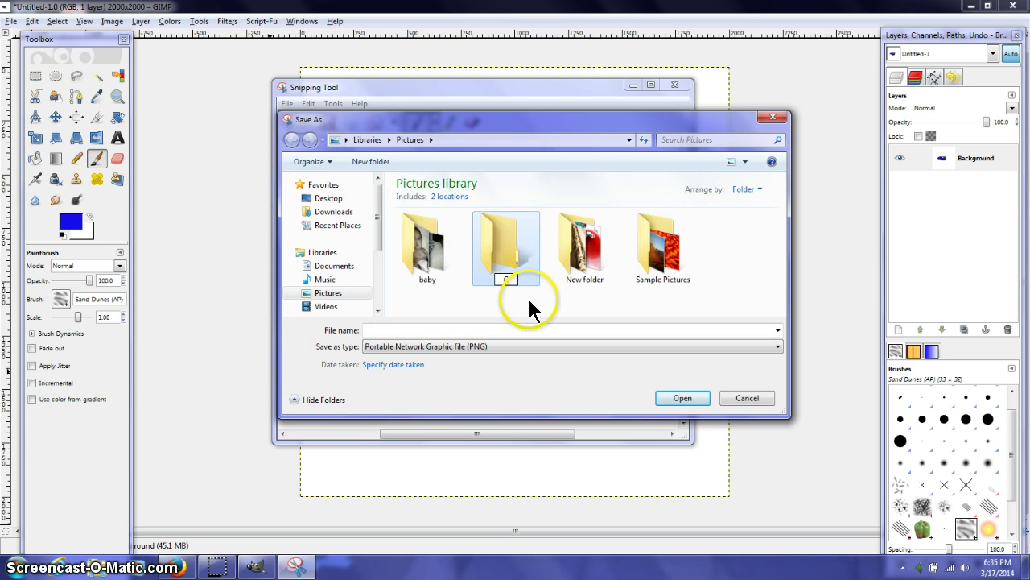
pyautogui.press('BackSpace')
pyautogui.press('BackSpace')
pyautogui.press('BackSpace')
pyautogui.press('BackSpace')
pyautogui.press('BackSpace')
pyautogui.write('Graces pictures')
pyautogui.press('Return')
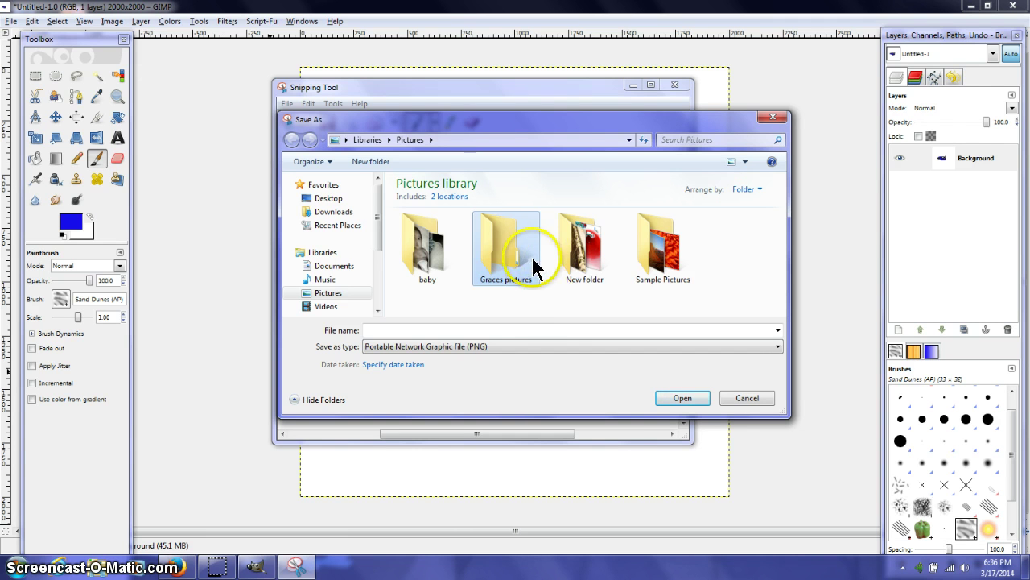
# Save the snip in the new folder as a PNG named "wolf head 1" and close the Snipping Tool
pyautogui.click(680, 397)
pyautogui.click(562, 330)
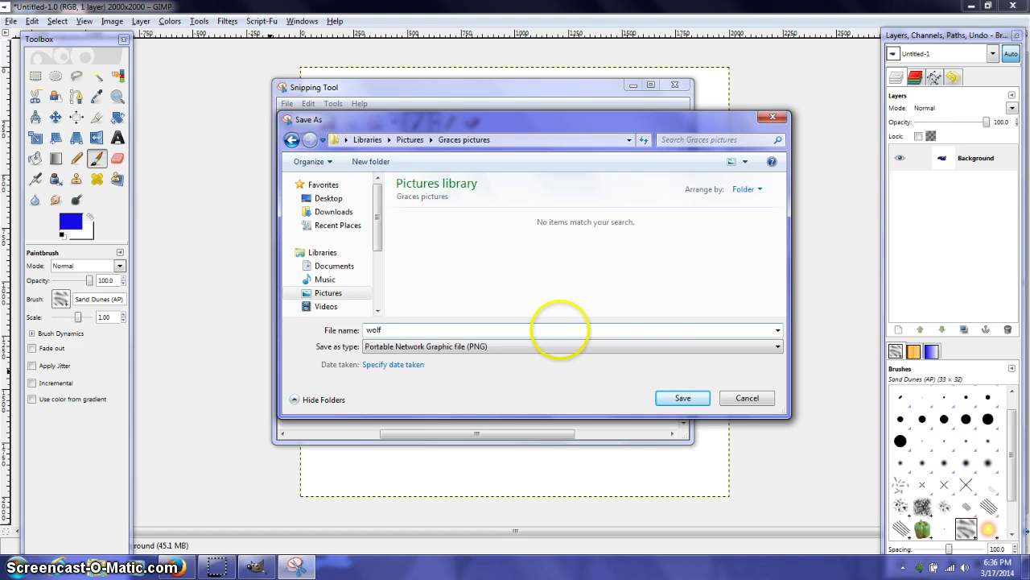
pyautogui.write('wolf head 1')
pyautogui.press('Return')
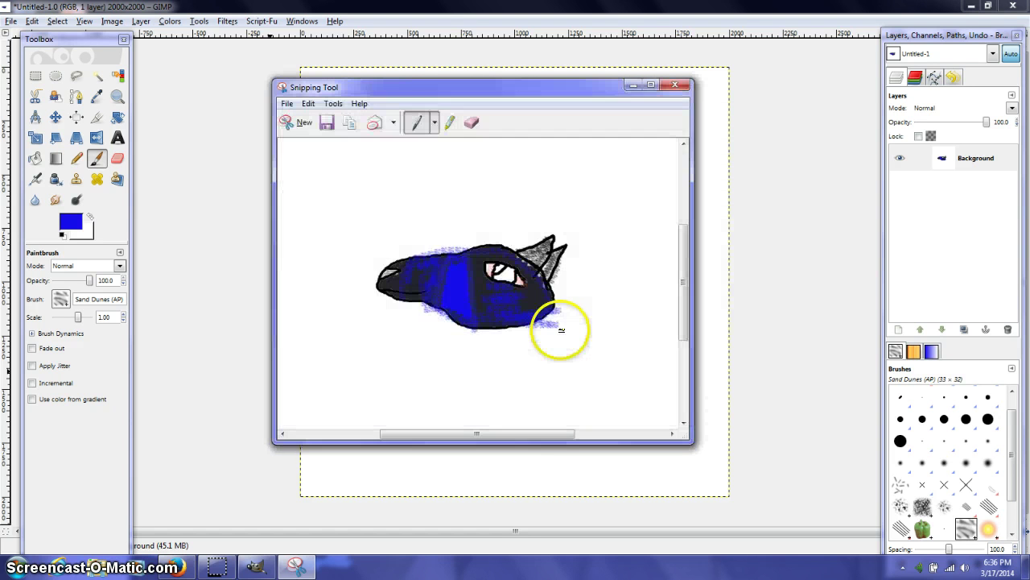
pyautogui.click(674, 85)
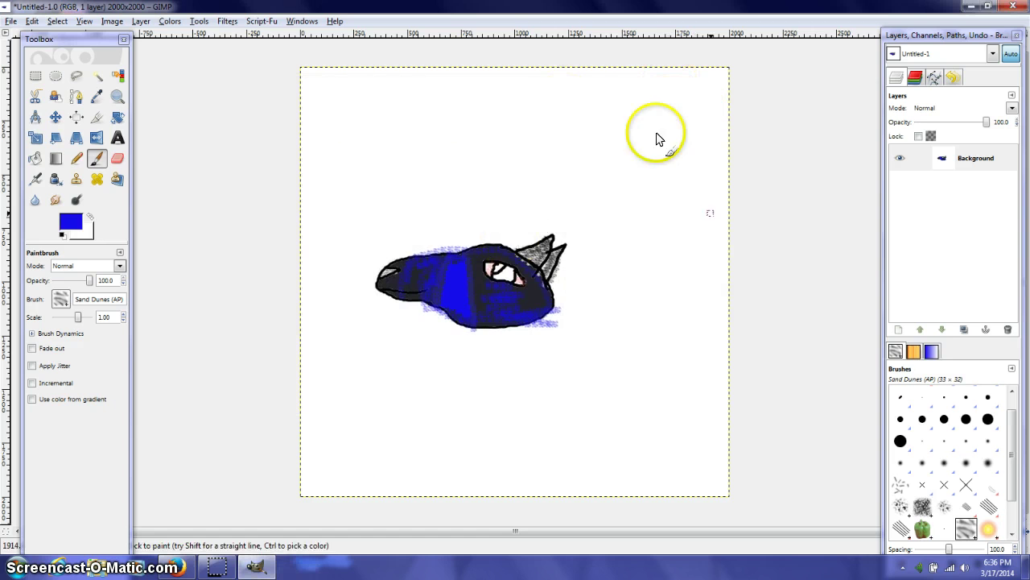
# Close the drawing, saving it as derp.xcf on the Desktop, exit GIMP and dismiss the error dialog
pyautogui.click(1013, 6)
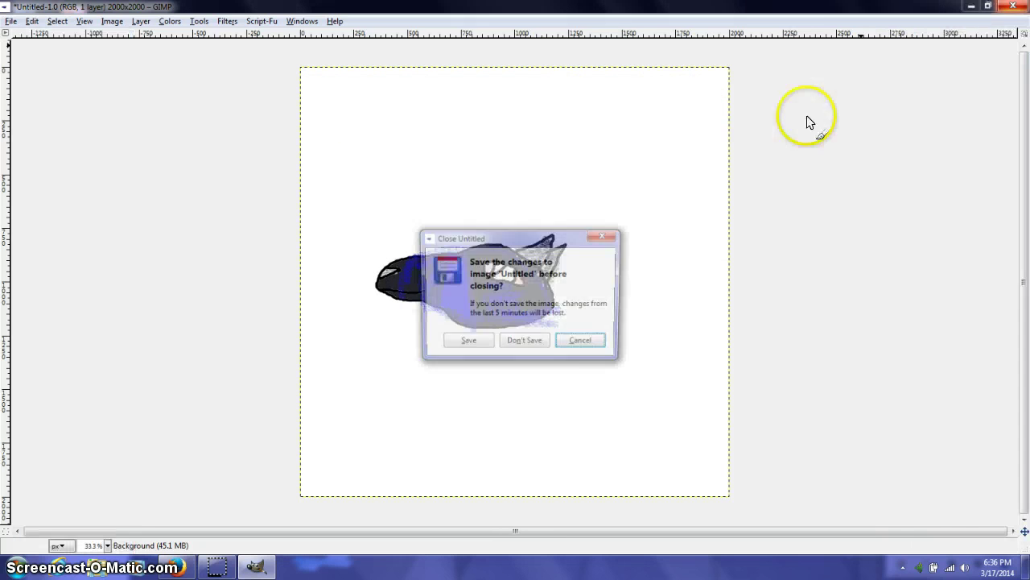
pyautogui.click(480, 342)
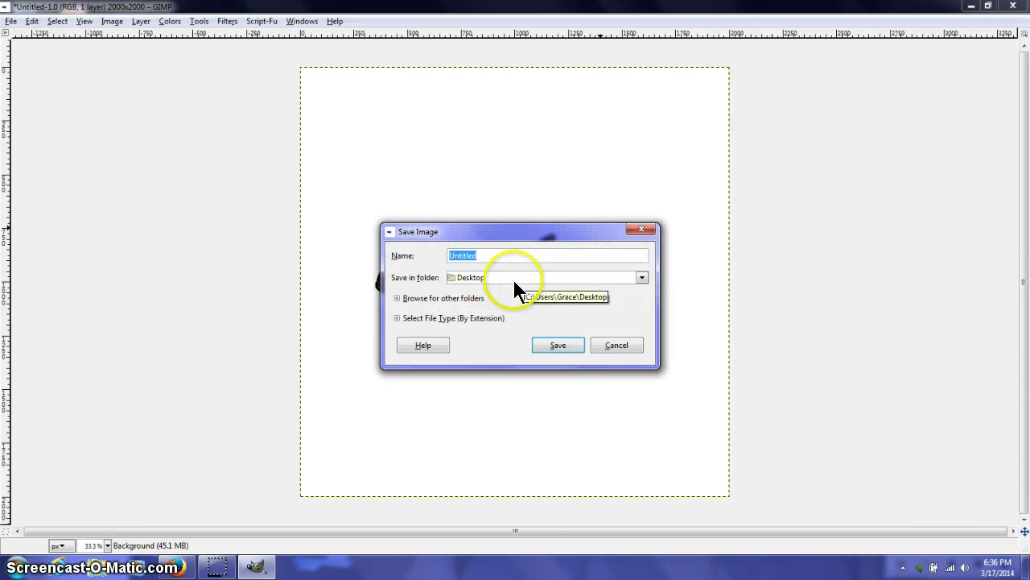
pyautogui.write('derp.xcf')
pyautogui.press('Return')
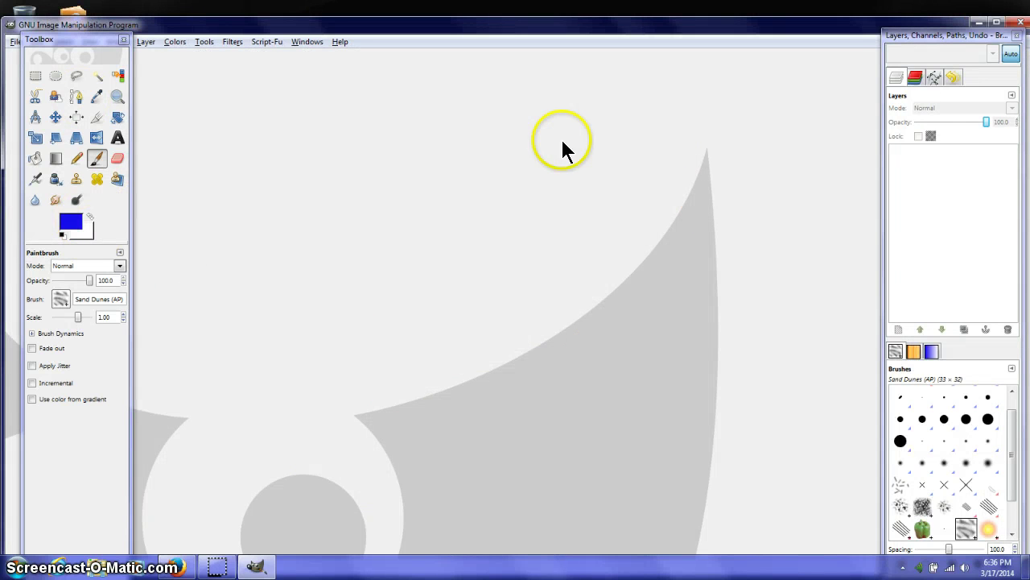
pyautogui.click(1019, 22)
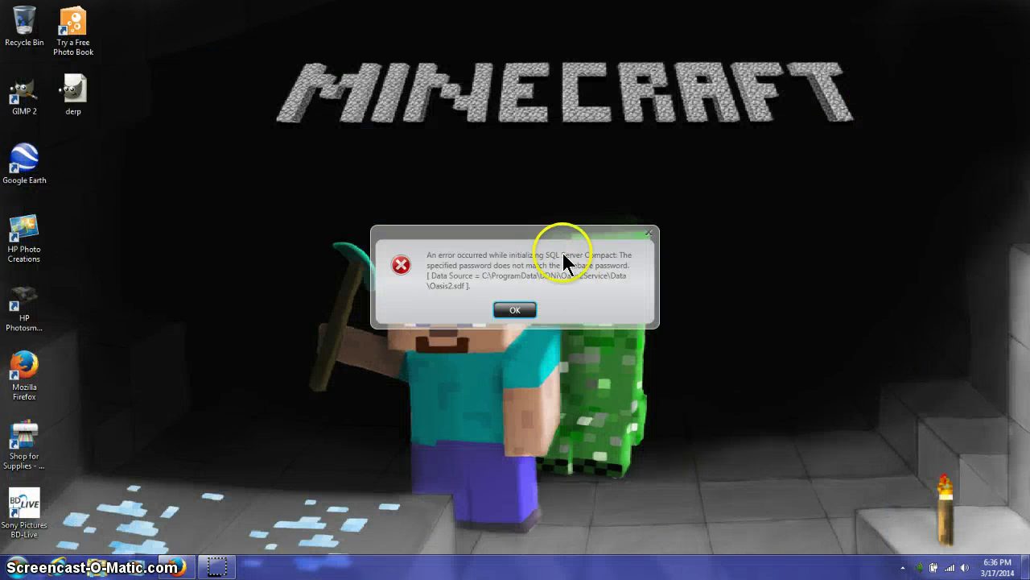
pyautogui.click(524, 309)
# Open Sticky Notes, change the note's color to white and move it to the middle of the desktop
pyautogui.click(18, 567)
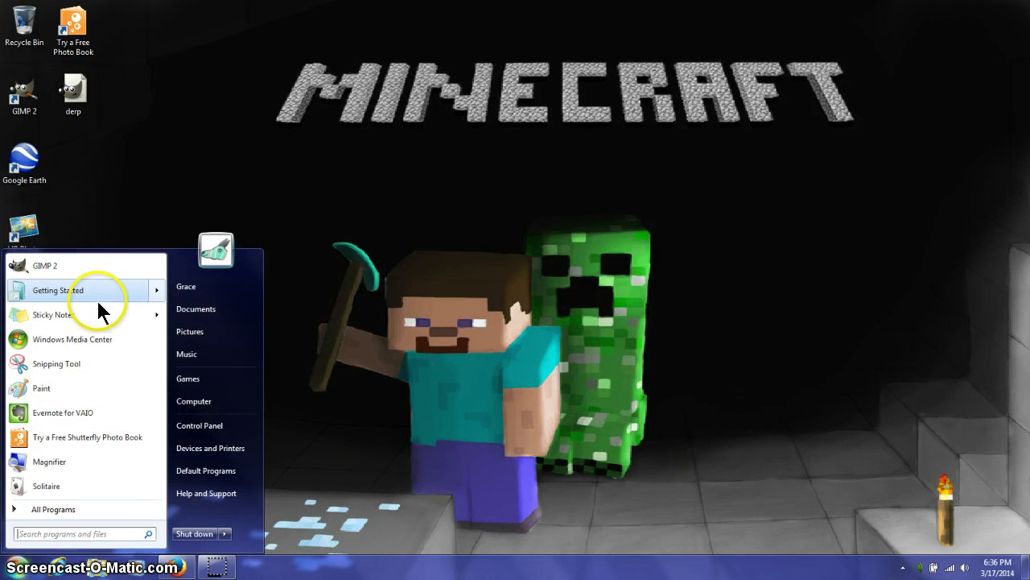
pyautogui.moveTo(91, 314)
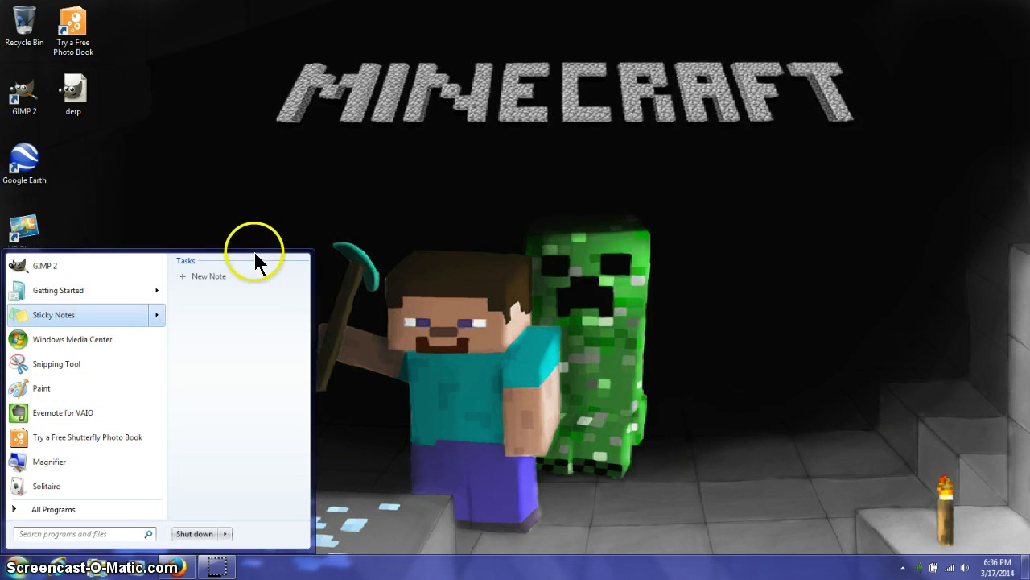
pyautogui.click(91, 314)
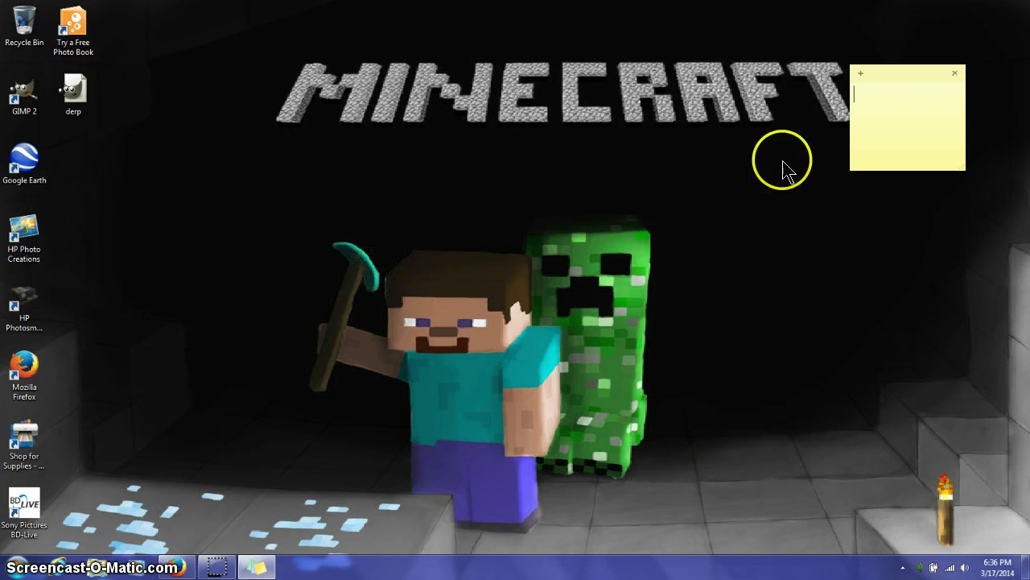
pyautogui.moveTo(893, 71); pyautogui.dragTo(523, 134)
pyautogui.rightClick(538, 166)
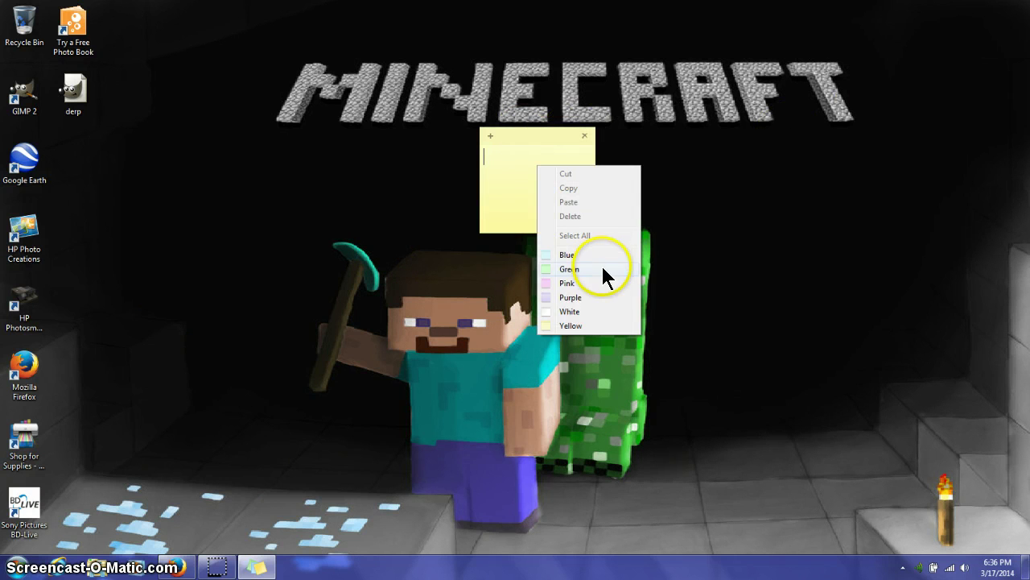
pyautogui.click(600, 309)
pyautogui.moveTo(544, 141); pyautogui.dragTo(501, 233)
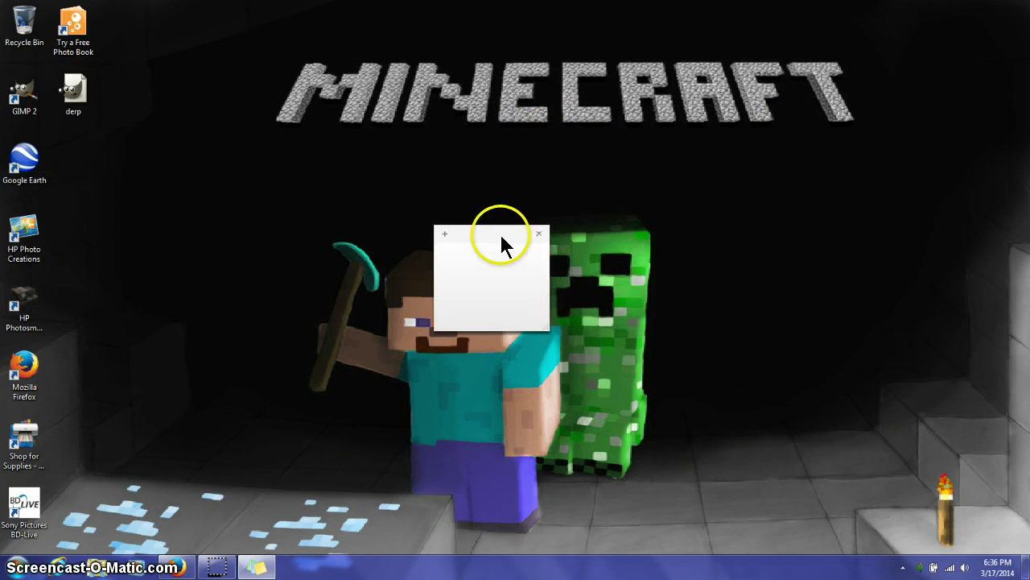
# Write "thx 4 watching like and subscribe for more!!" in the white sticky note
pyautogui.write('thx ')
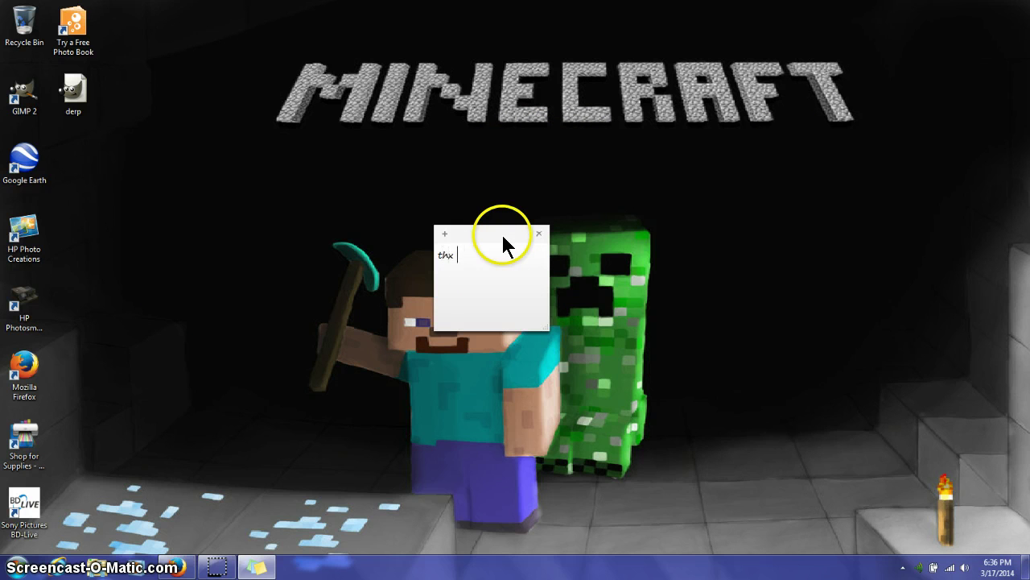
pyautogui.write('4 watching like and subscribe for more!!')
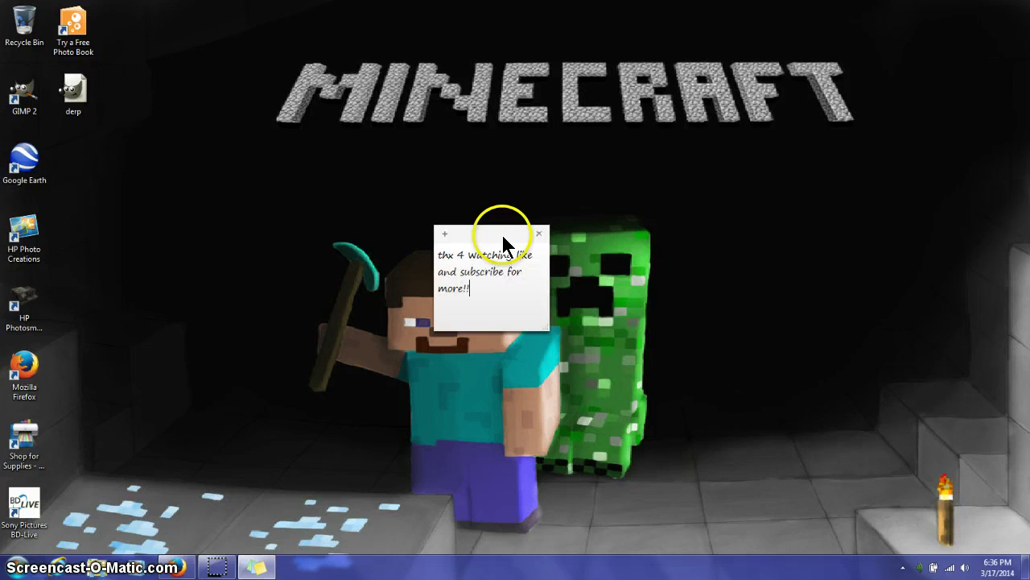